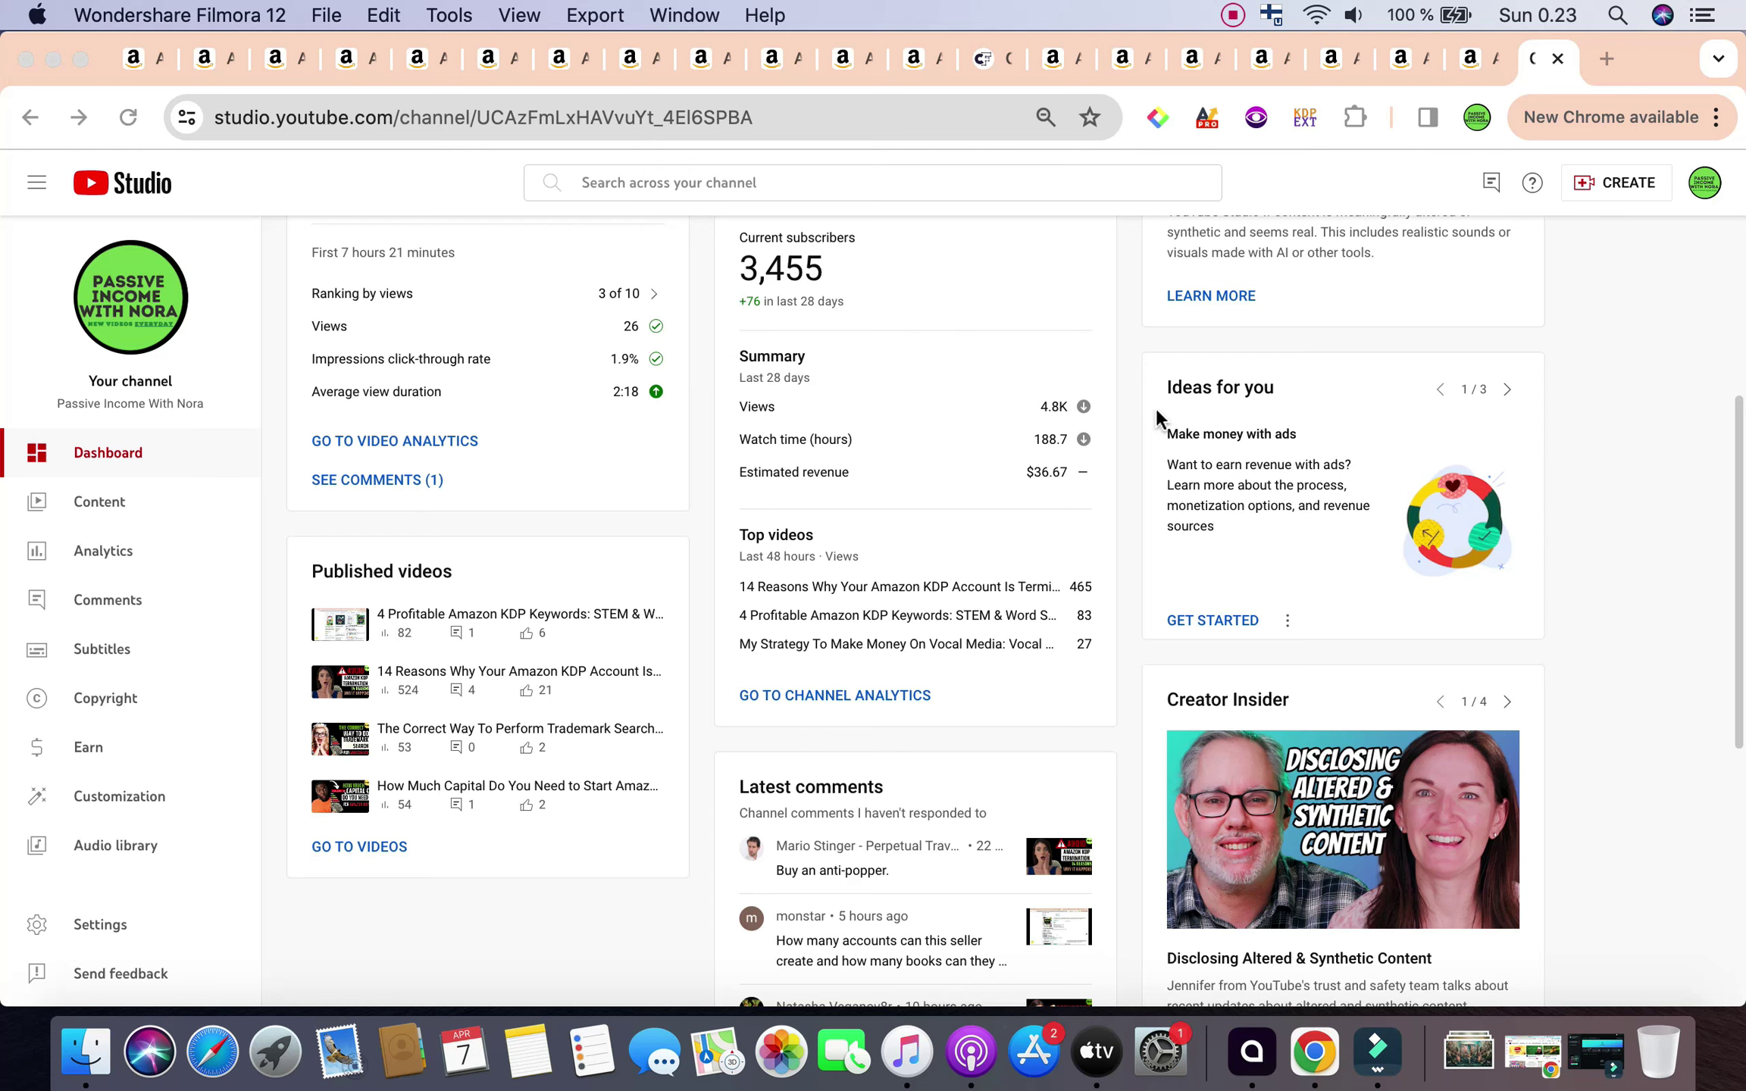
scroll(1156, 408, up, 3)
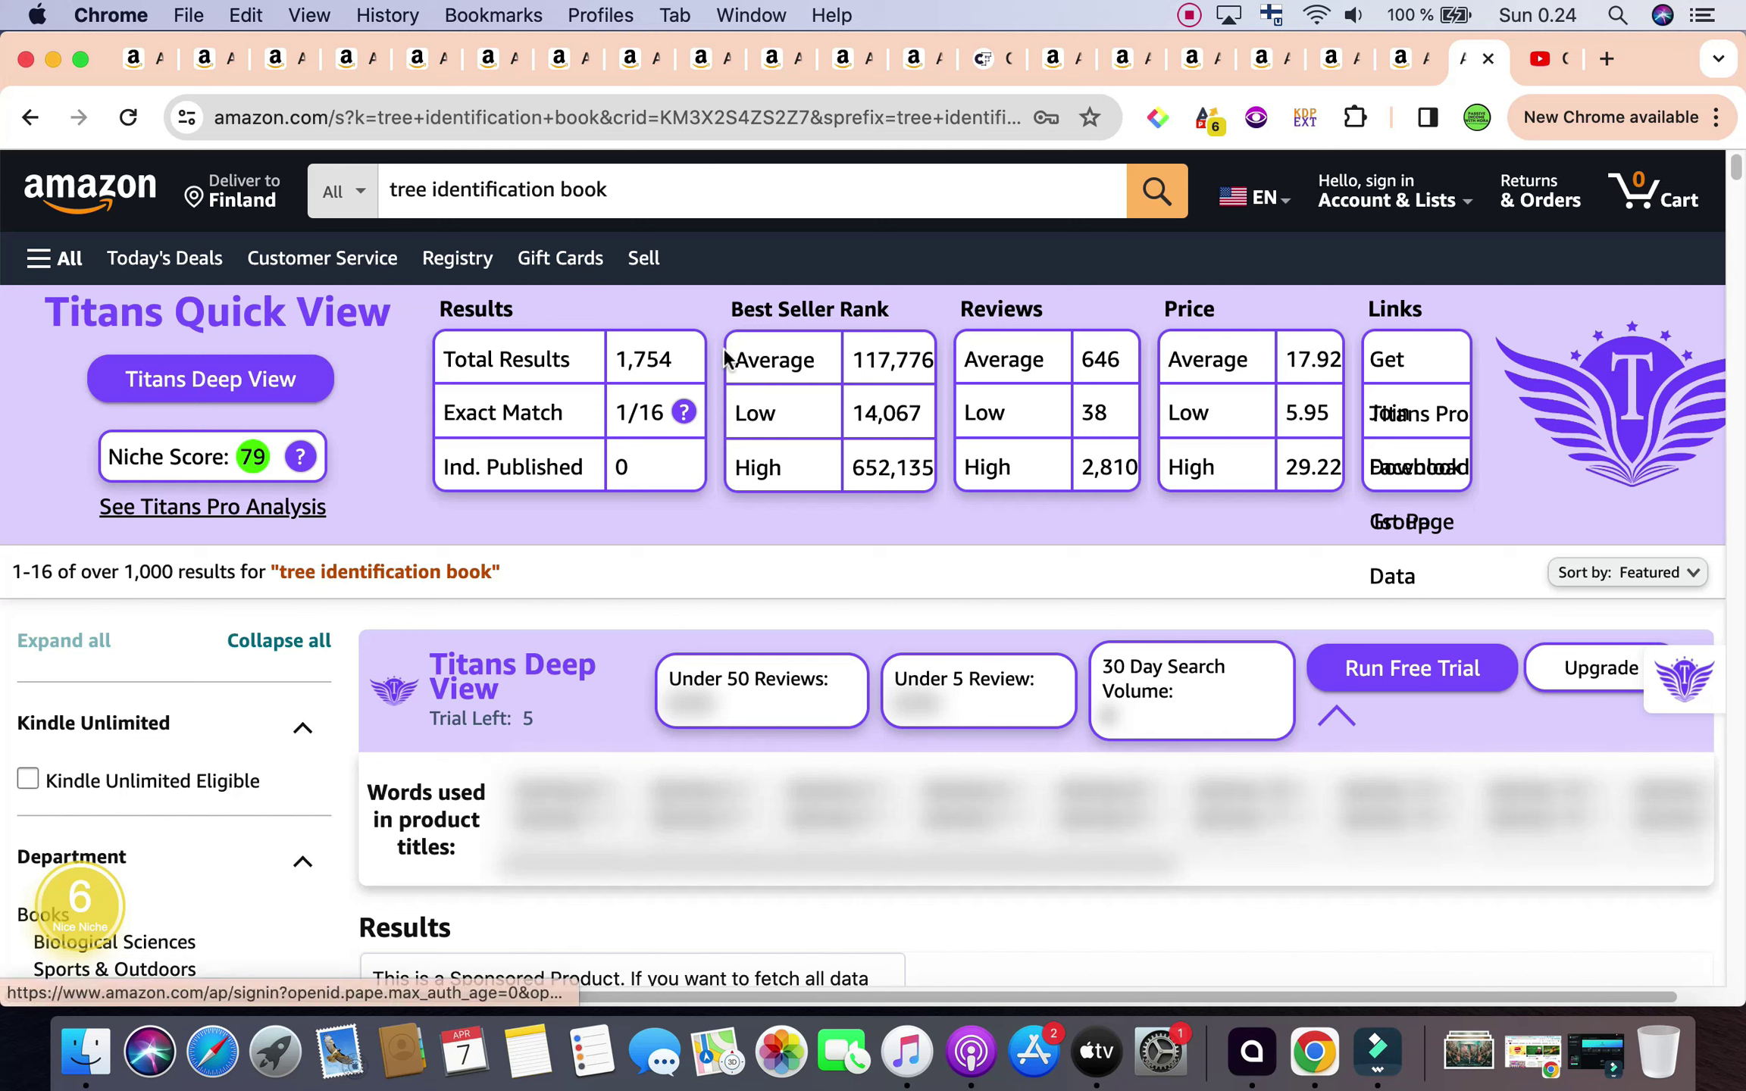
Step: Bring up the tree identification book results with Titans overlay: 1,754 results, average rank 117,776
click(692, 374)
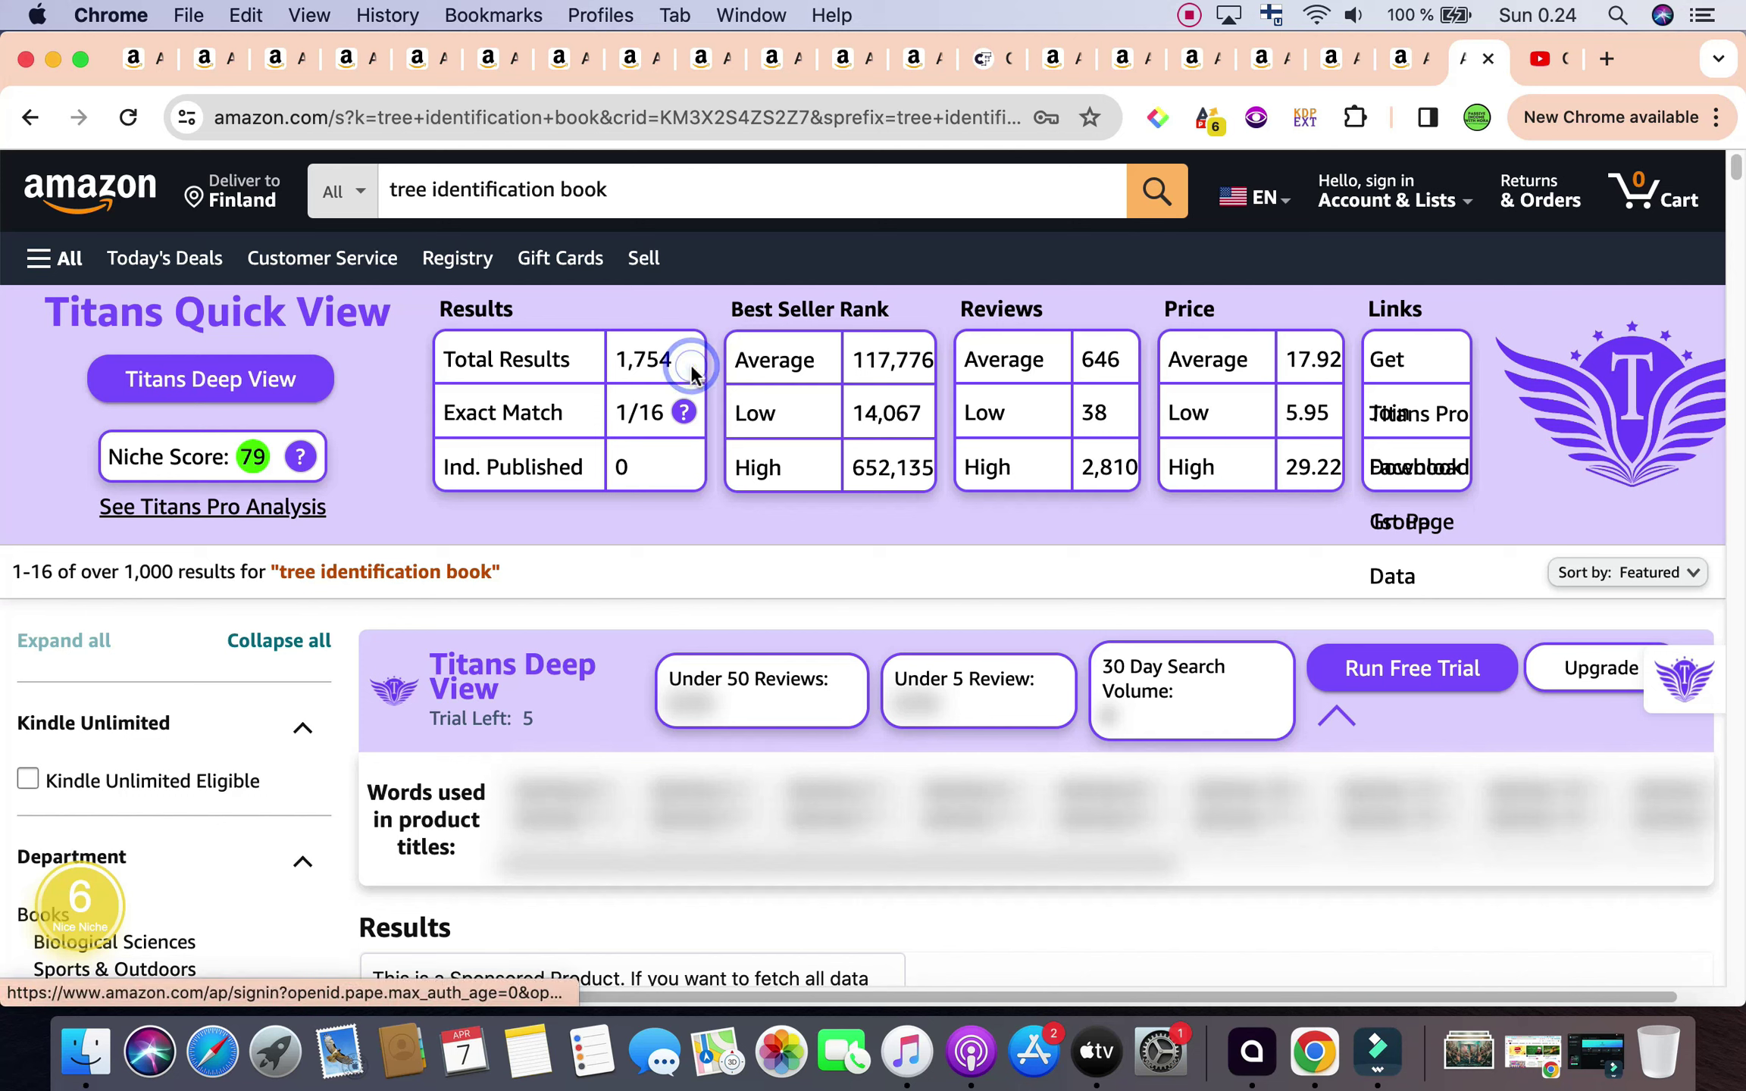
click(824, 364)
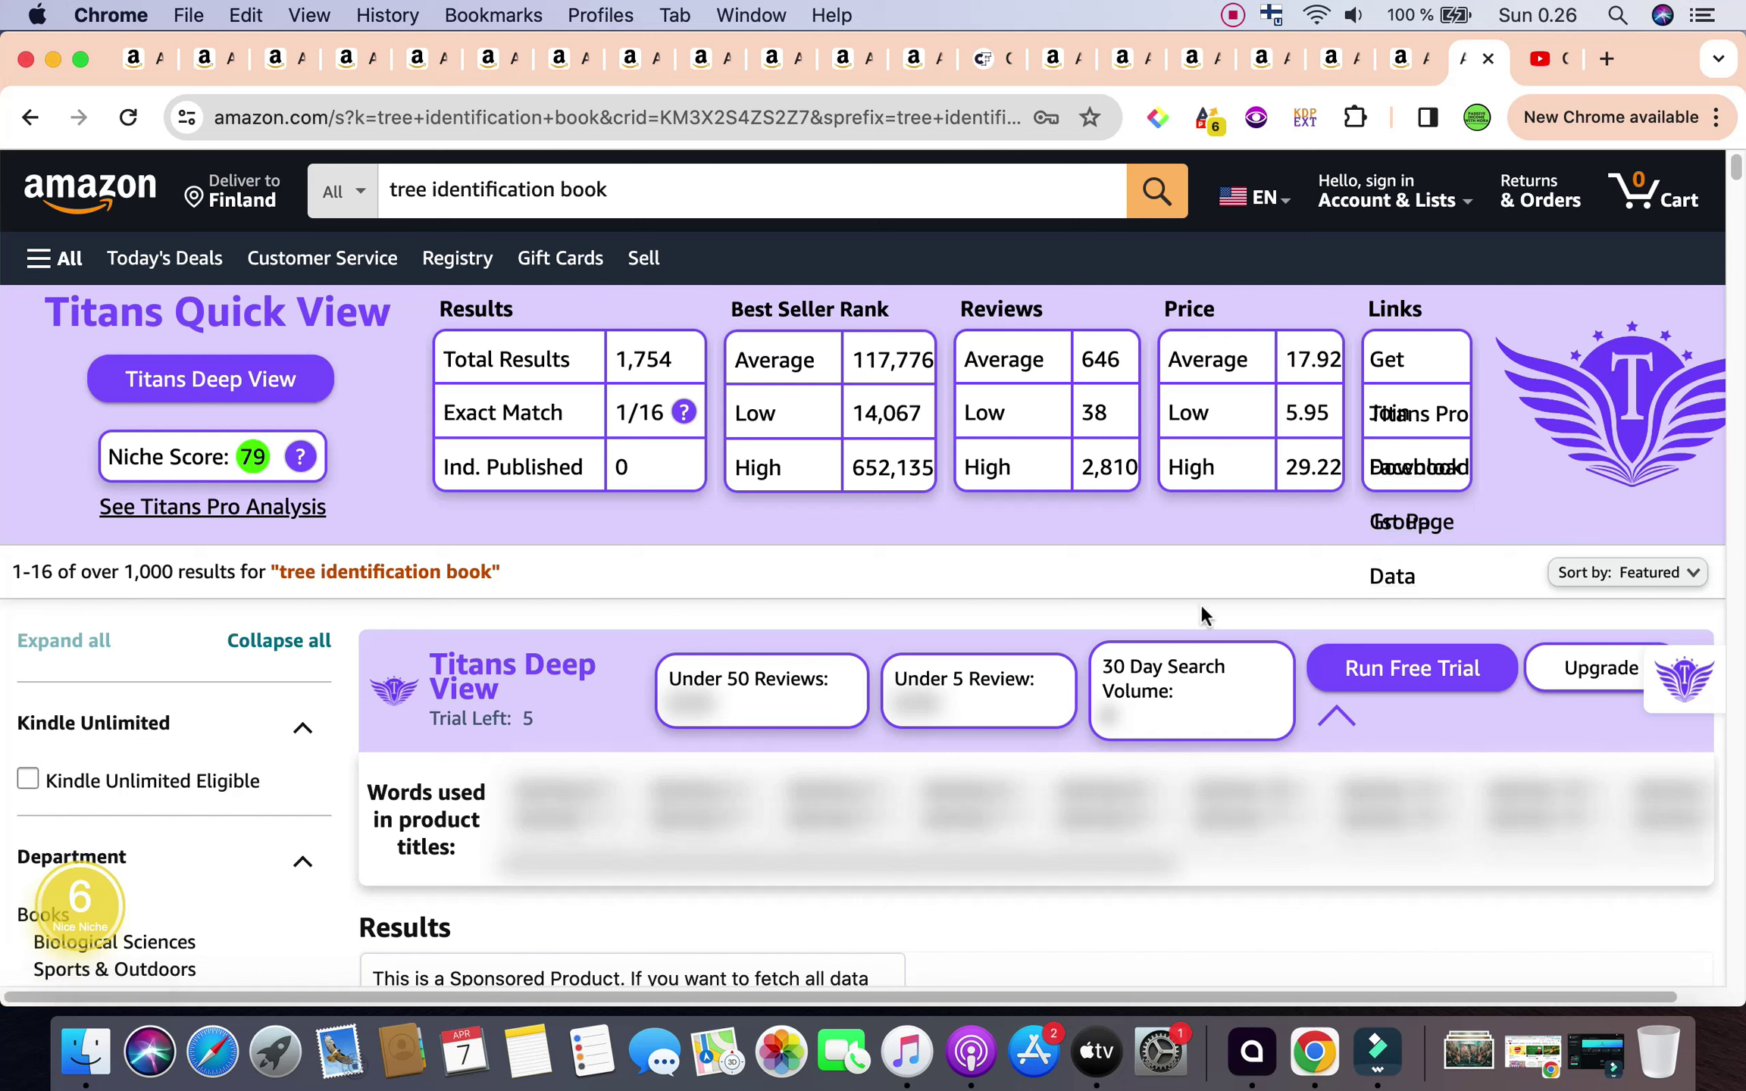
scroll(1200, 615, down, 5)
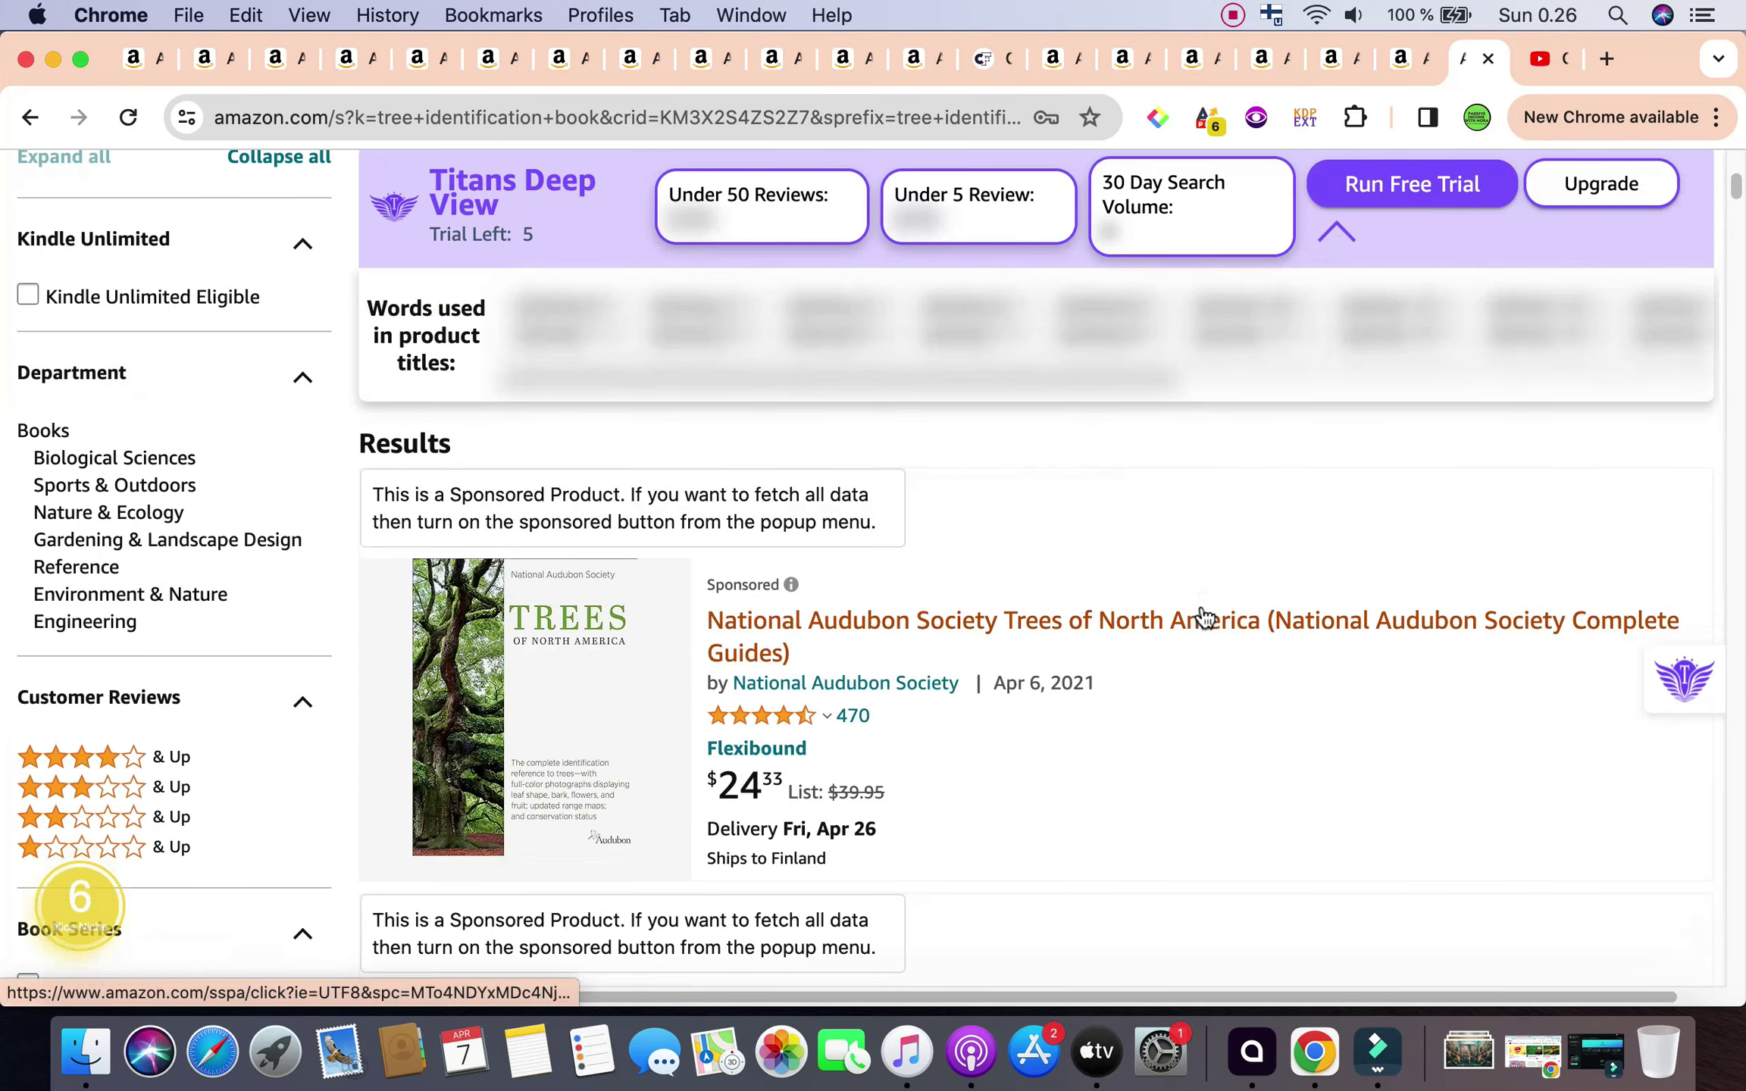
scroll(1201, 616, down, 4)
scroll(1201, 616, down, 1)
scroll(1200, 615, down, 4)
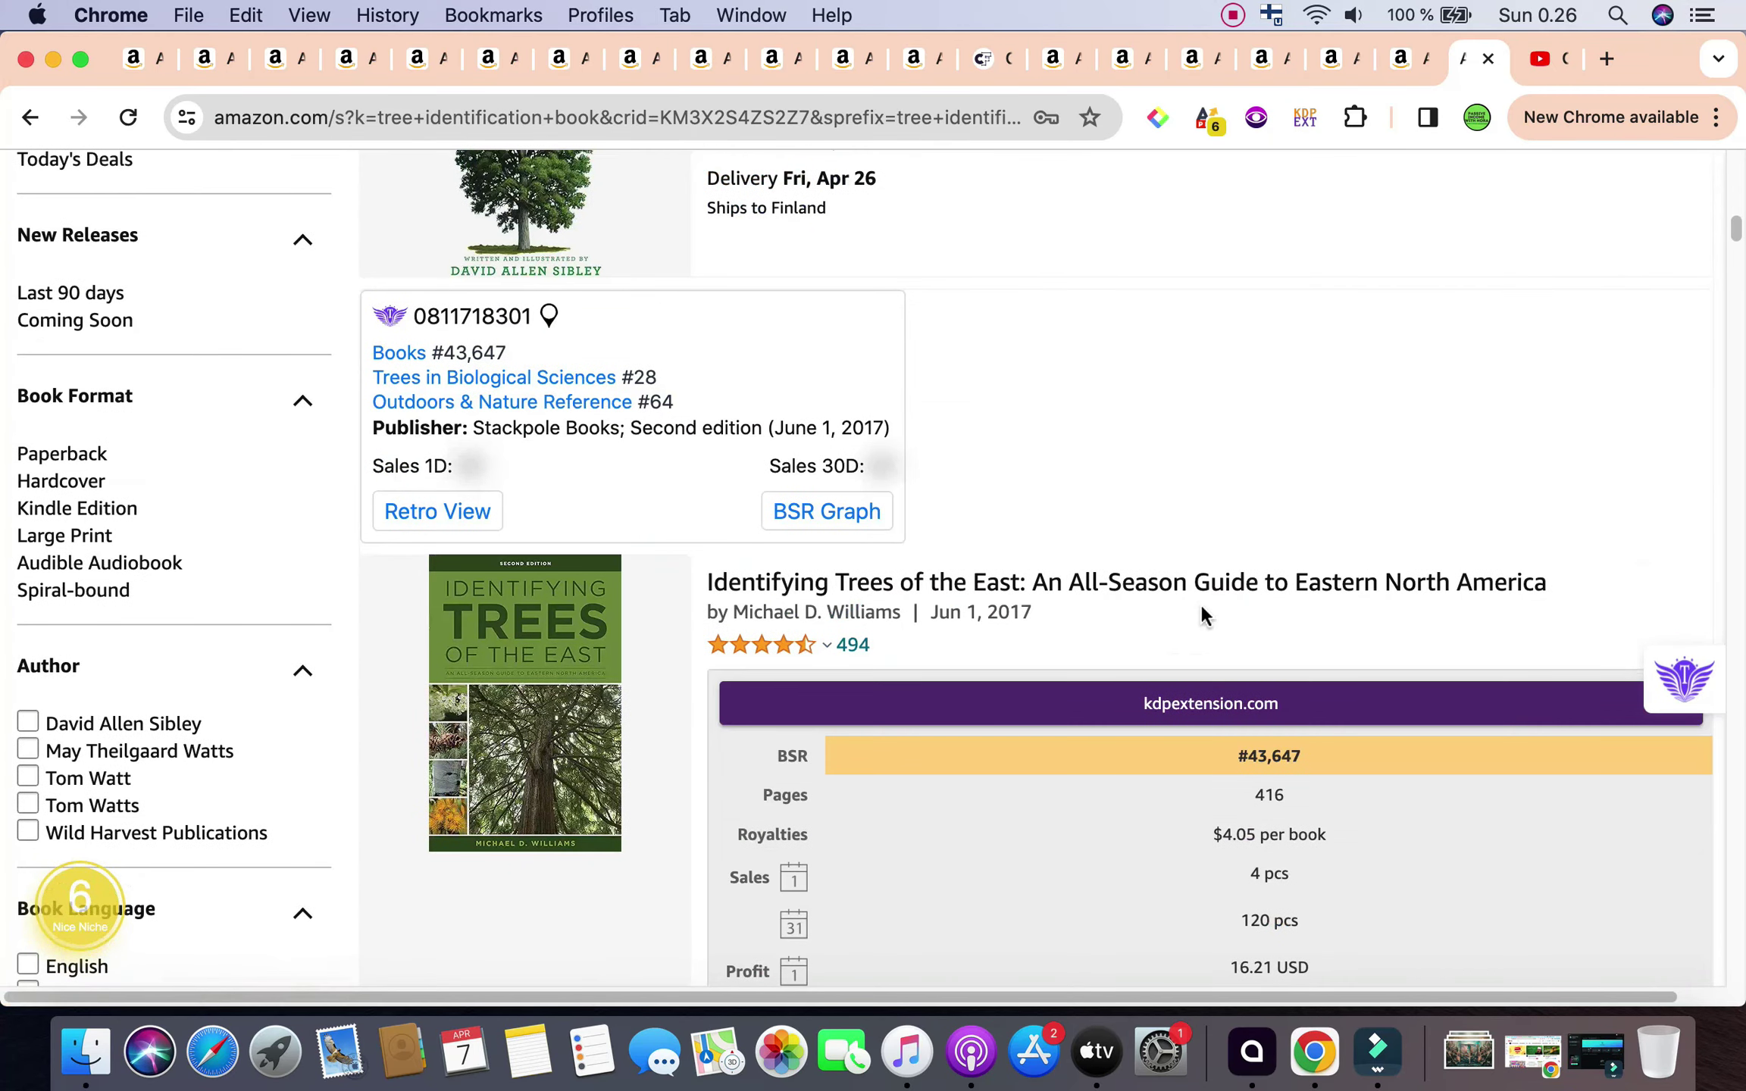
scroll(1202, 616, down, 1)
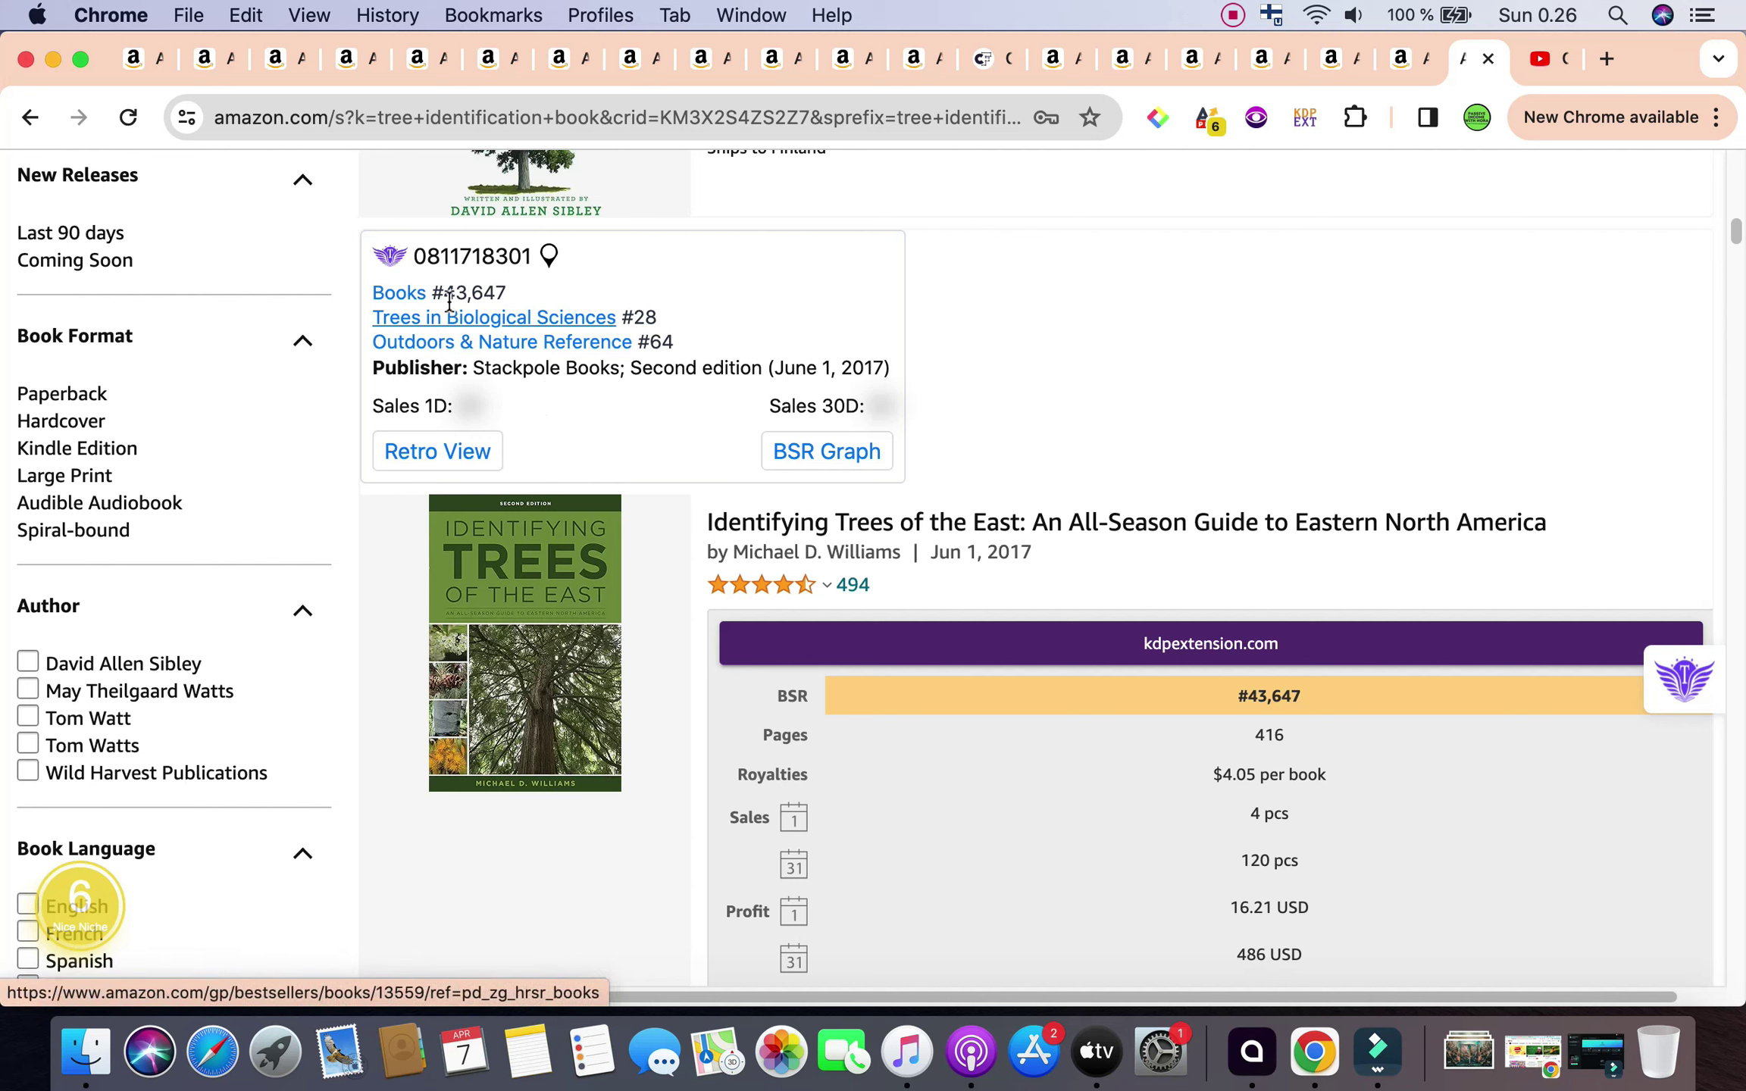
scroll(609, 275, down, 5)
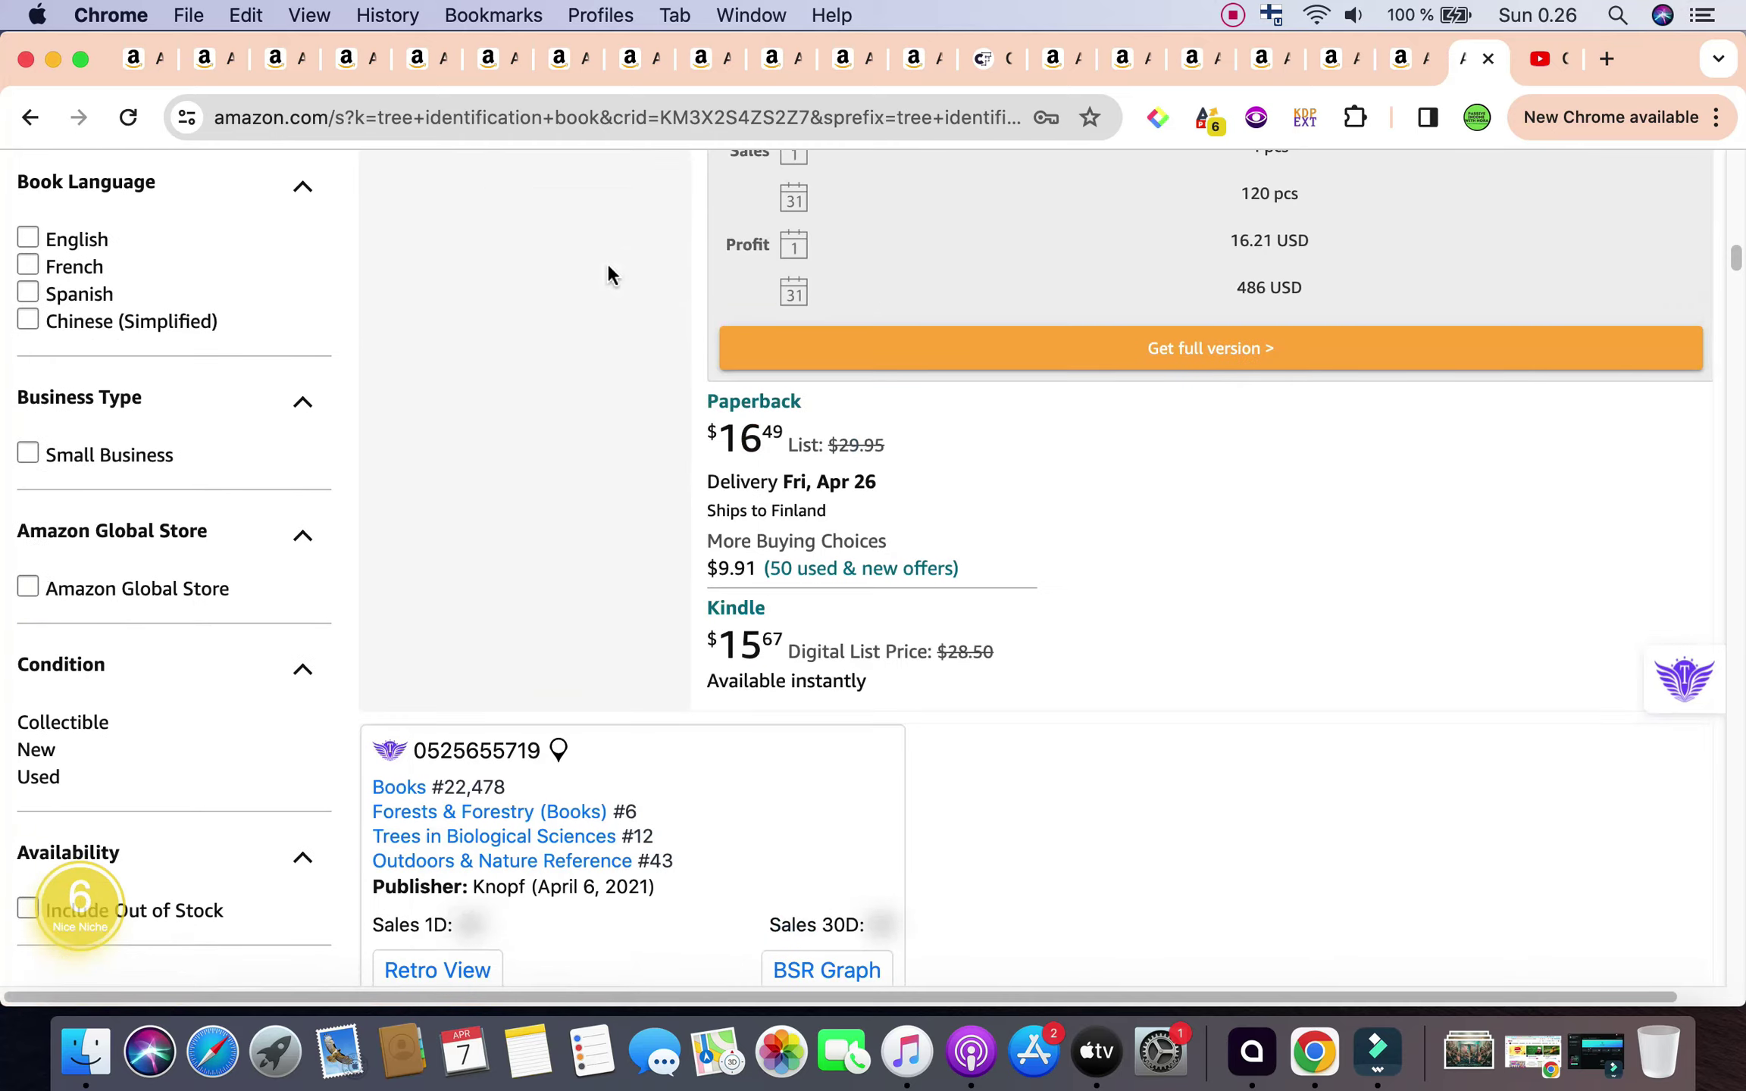
scroll(610, 274, down, 2)
scroll(538, 534, down, 1)
scroll(537, 534, down, 1)
scroll(538, 534, down, 1)
scroll(1002, 893, down, 3)
scroll(1001, 892, down, 3)
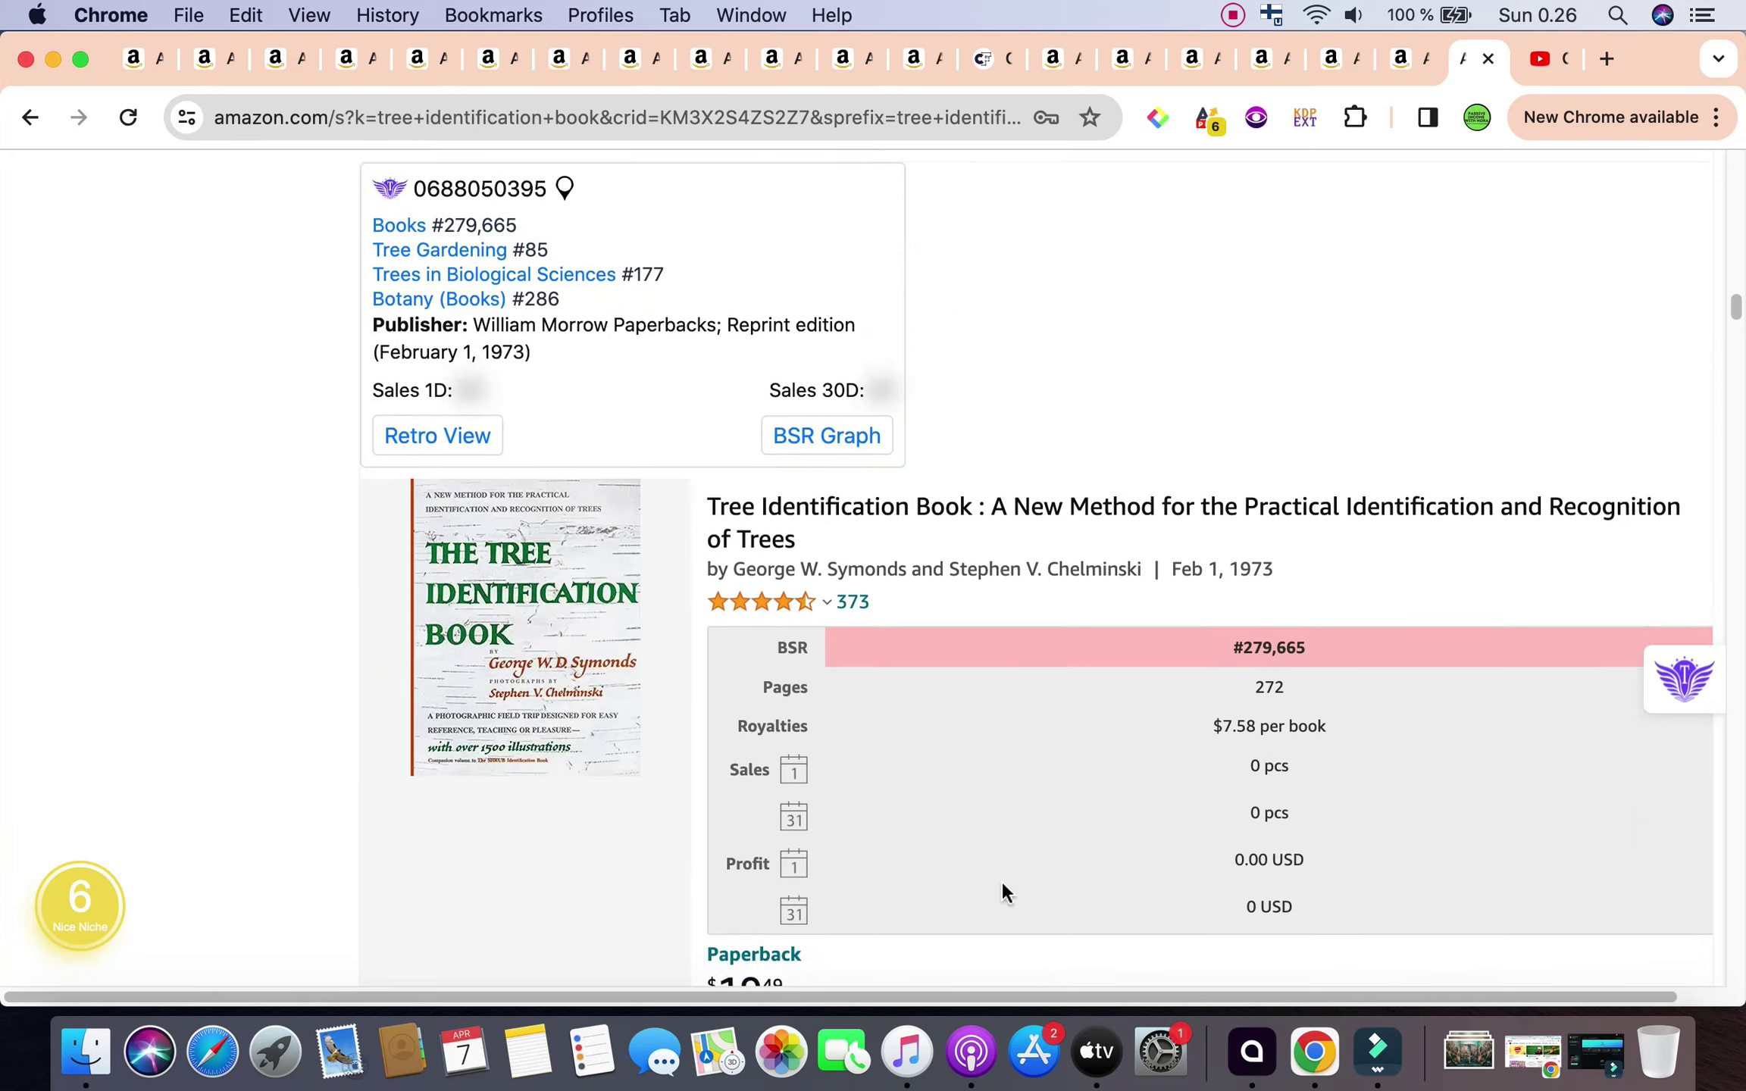
scroll(1001, 893, down, 5)
scroll(1001, 893, down, 3)
scroll(1002, 893, down, 2)
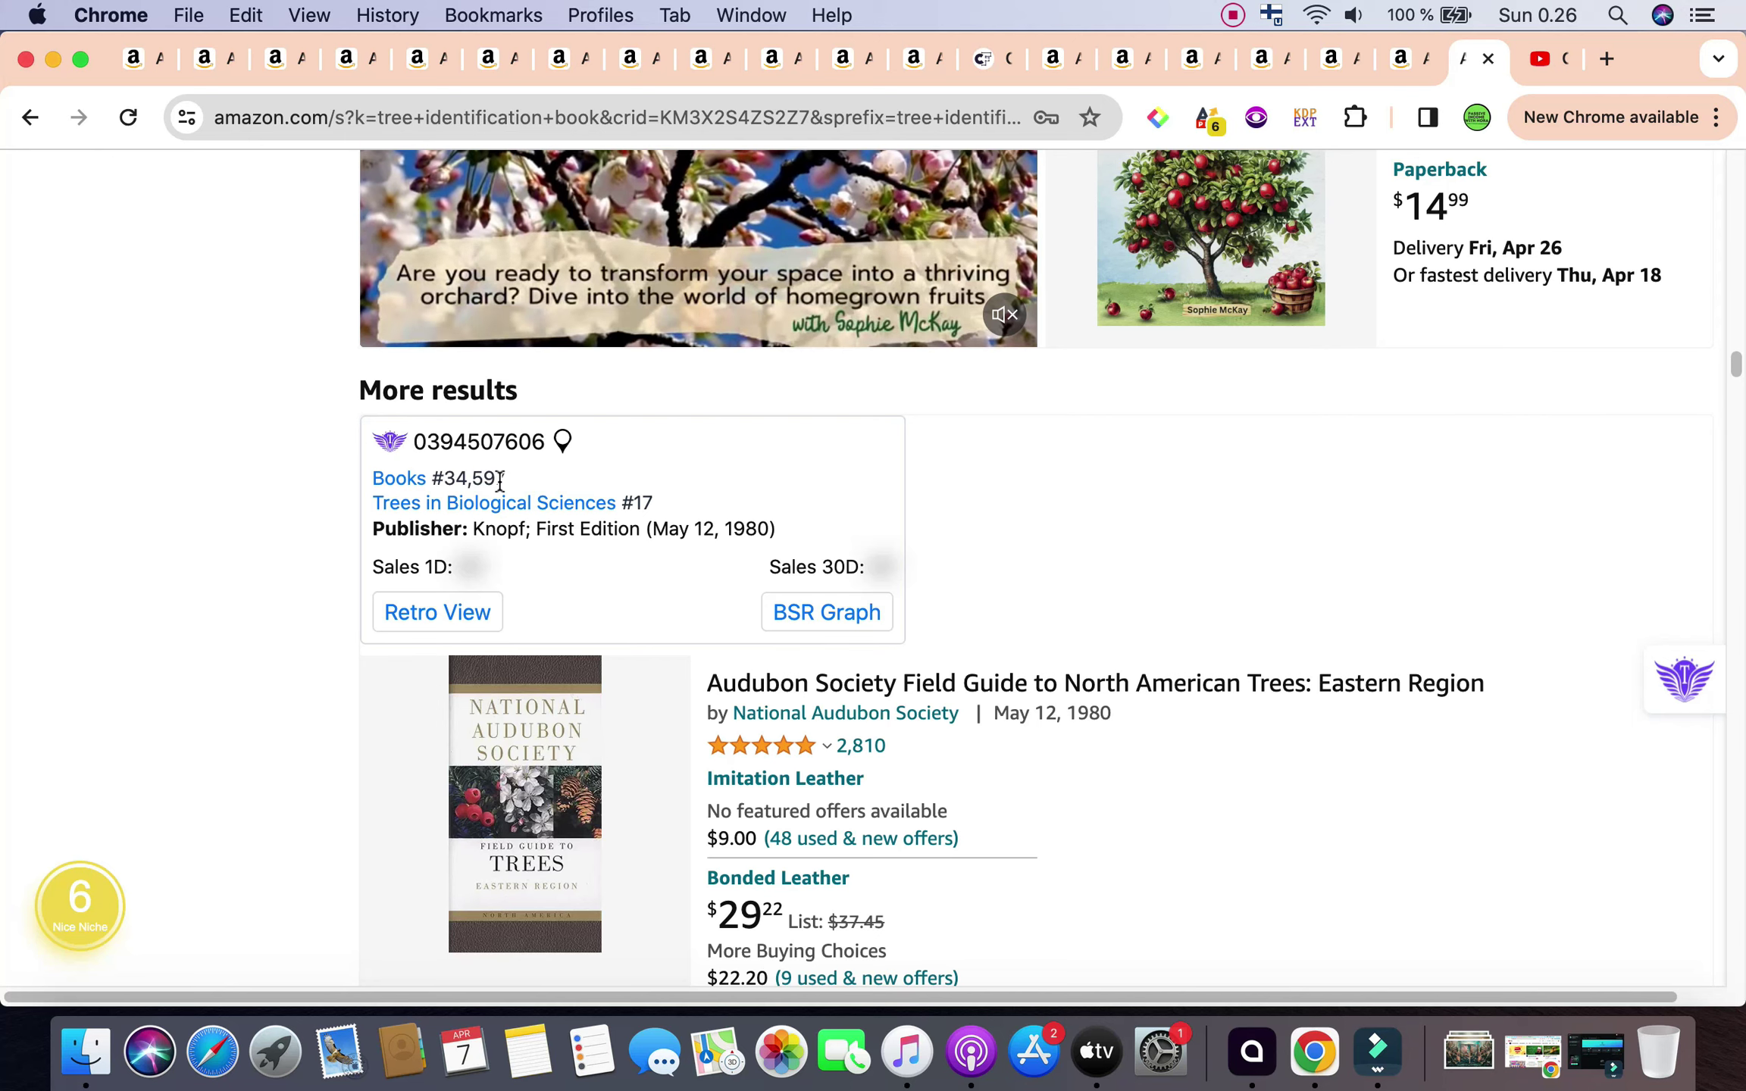
scroll(500, 480, down, 5)
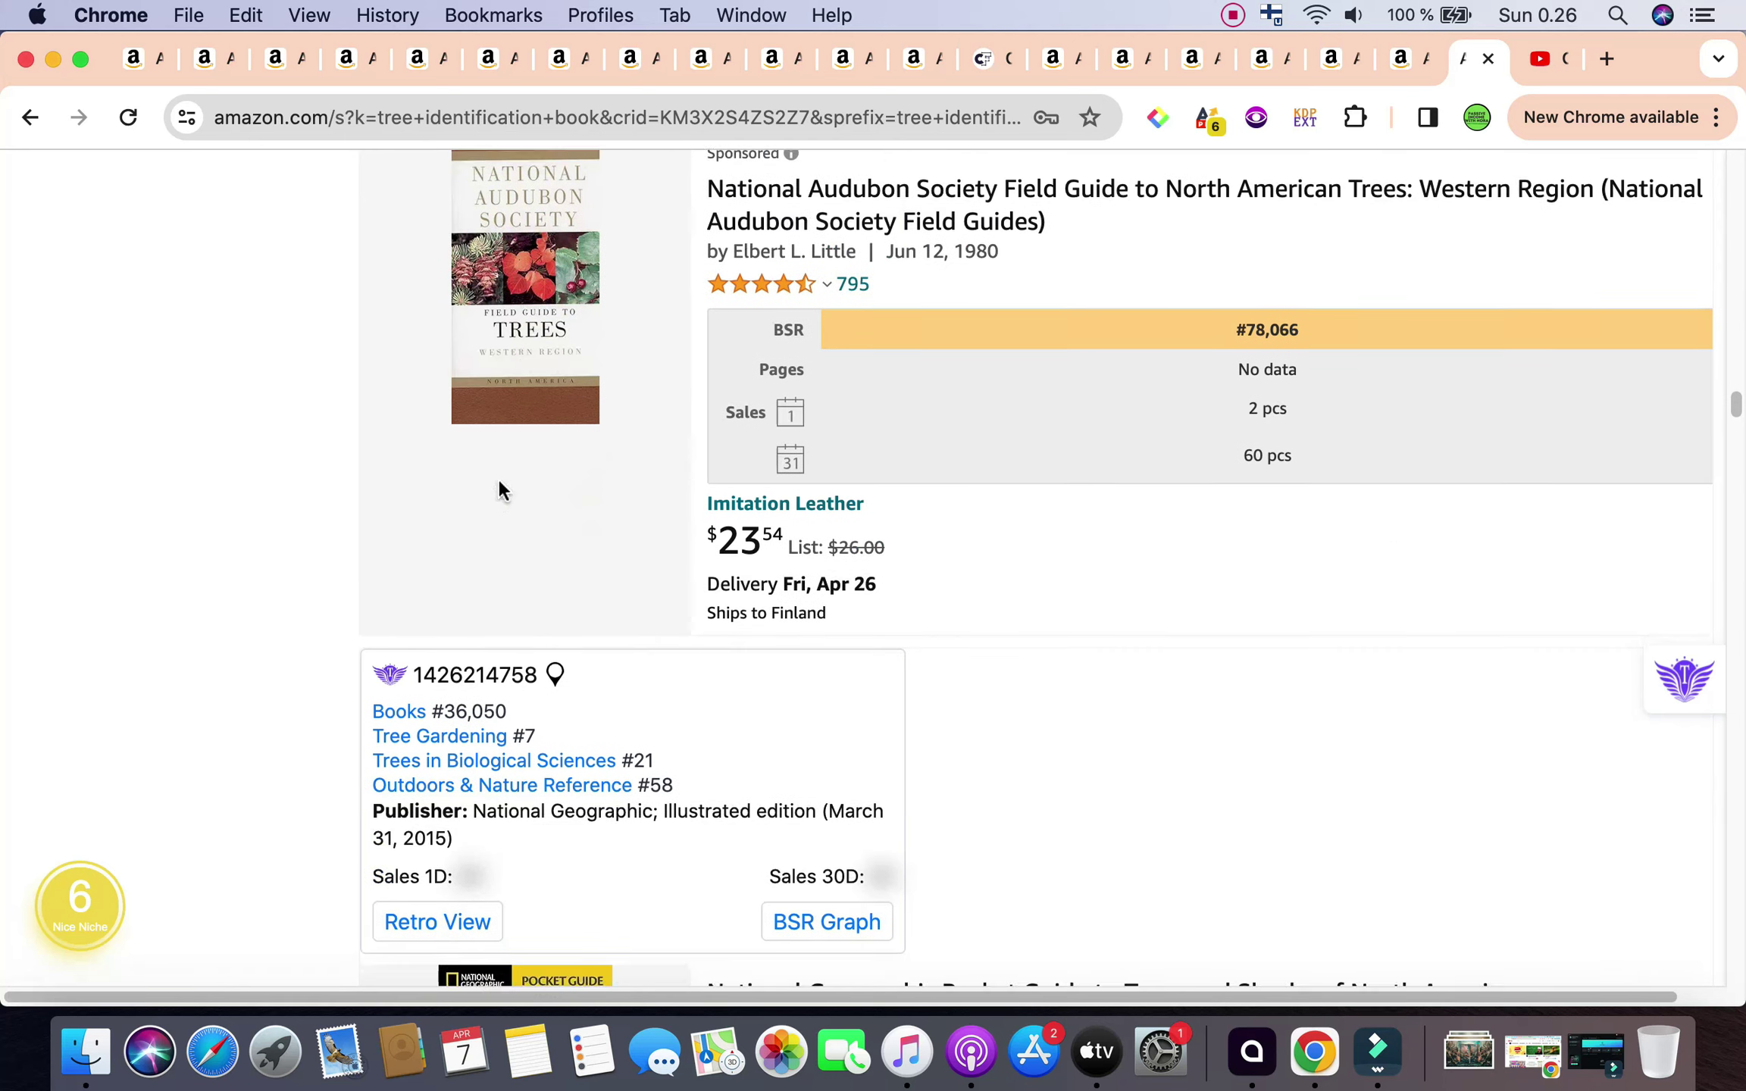
Step: Open the National Audubon Society Field Guide to North American Trees: Western Region product page
click(500, 488)
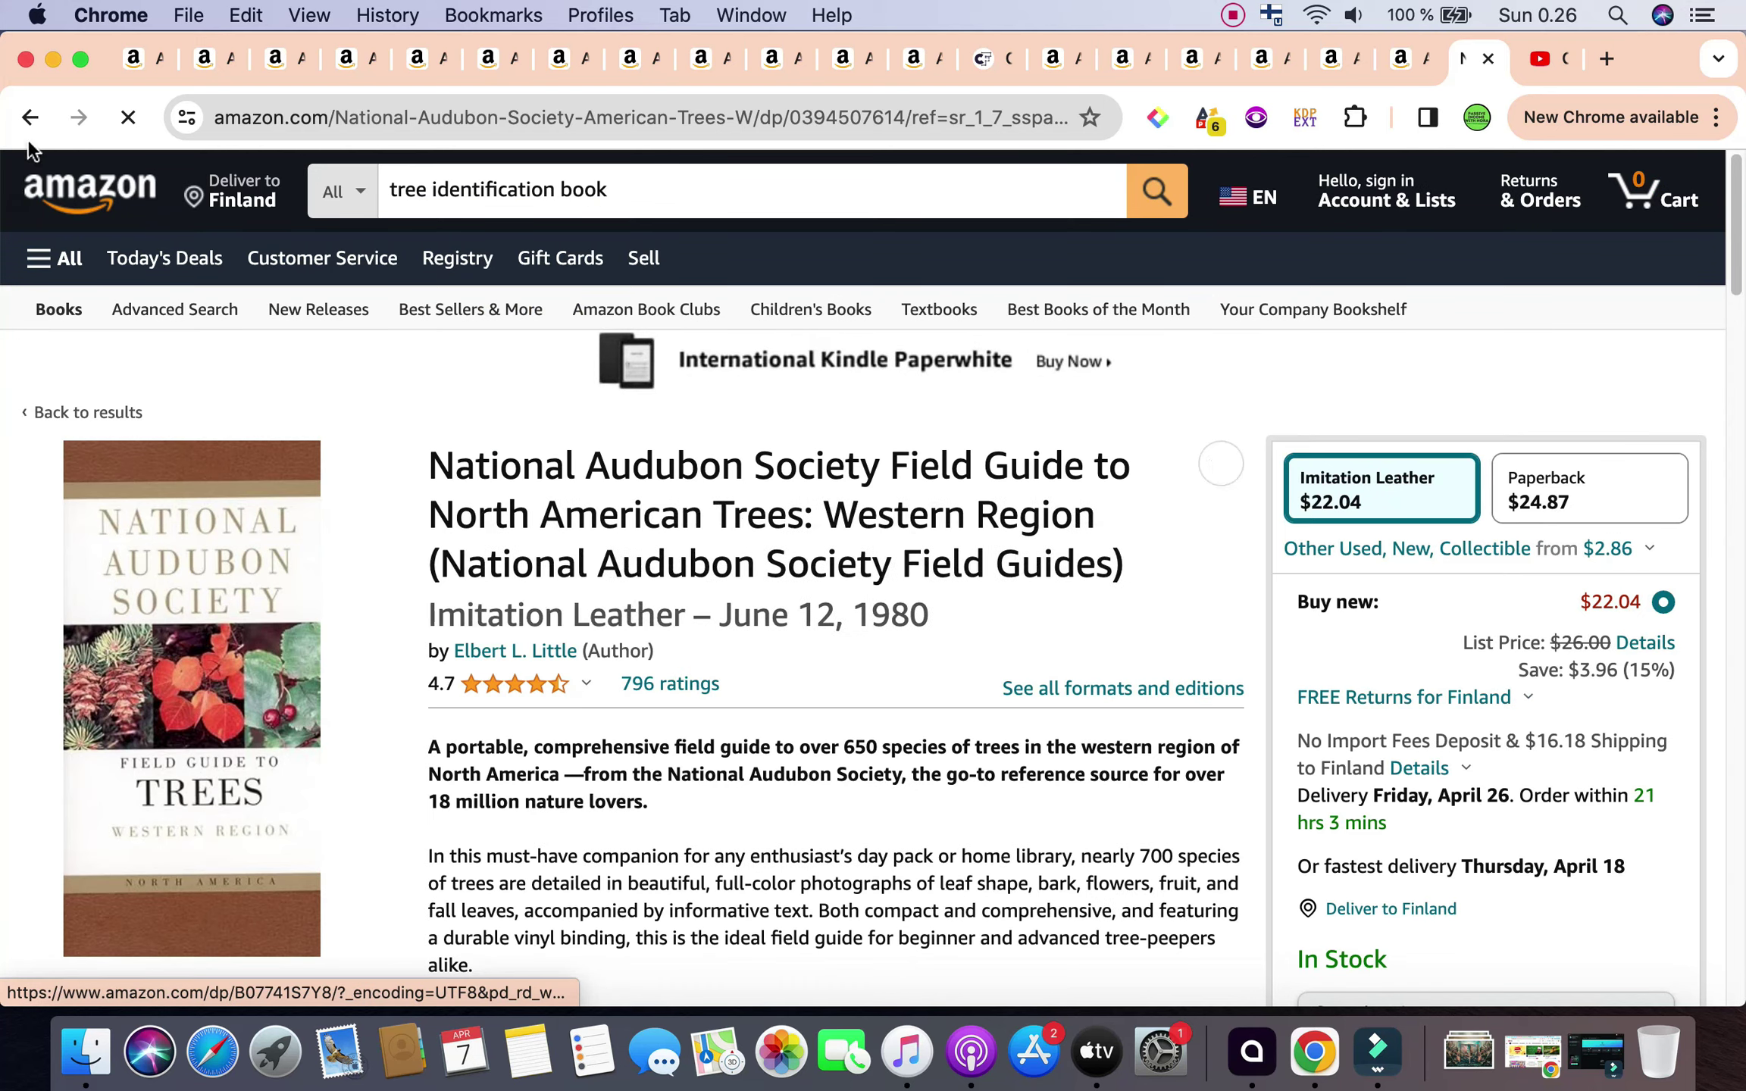
Step: Go back from the Western Region field guide page to the search results
click(31, 117)
text(field guide)
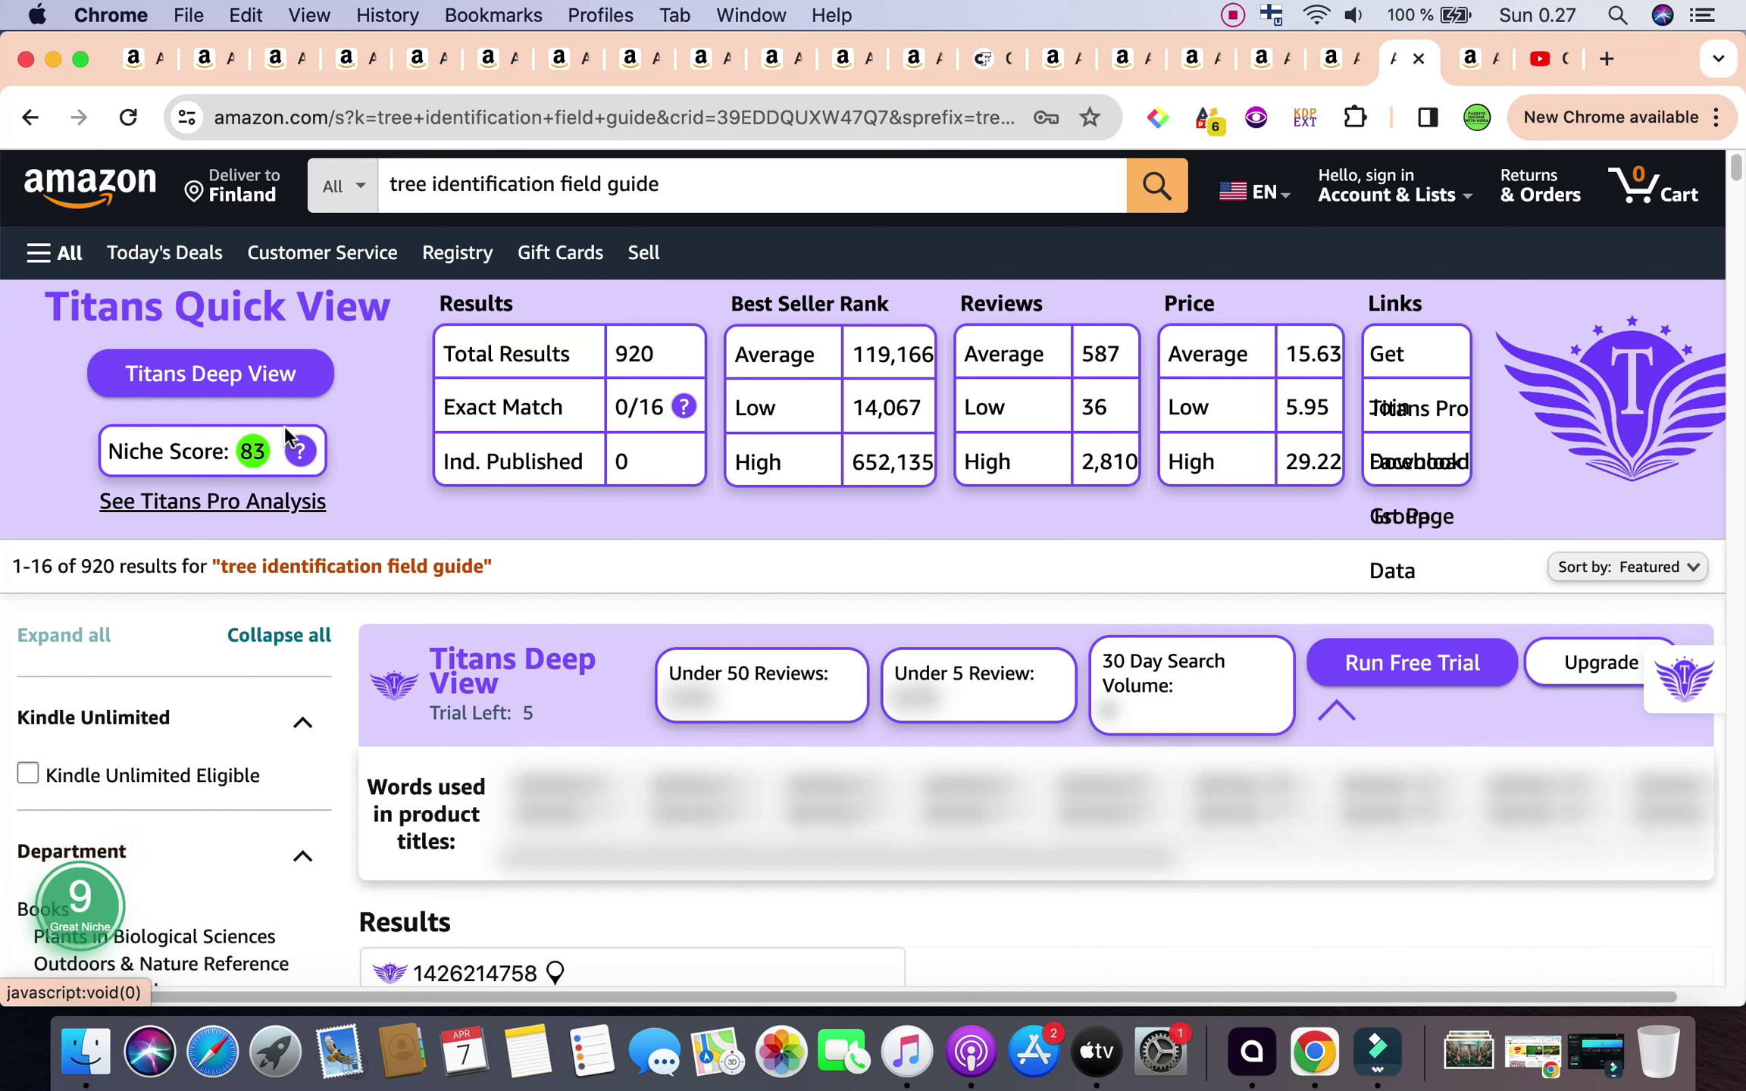
Step: Review field guide listings, noting Identifying Trees of the East: BSR #43,647, 120 sales, $486 profit
click(696, 354)
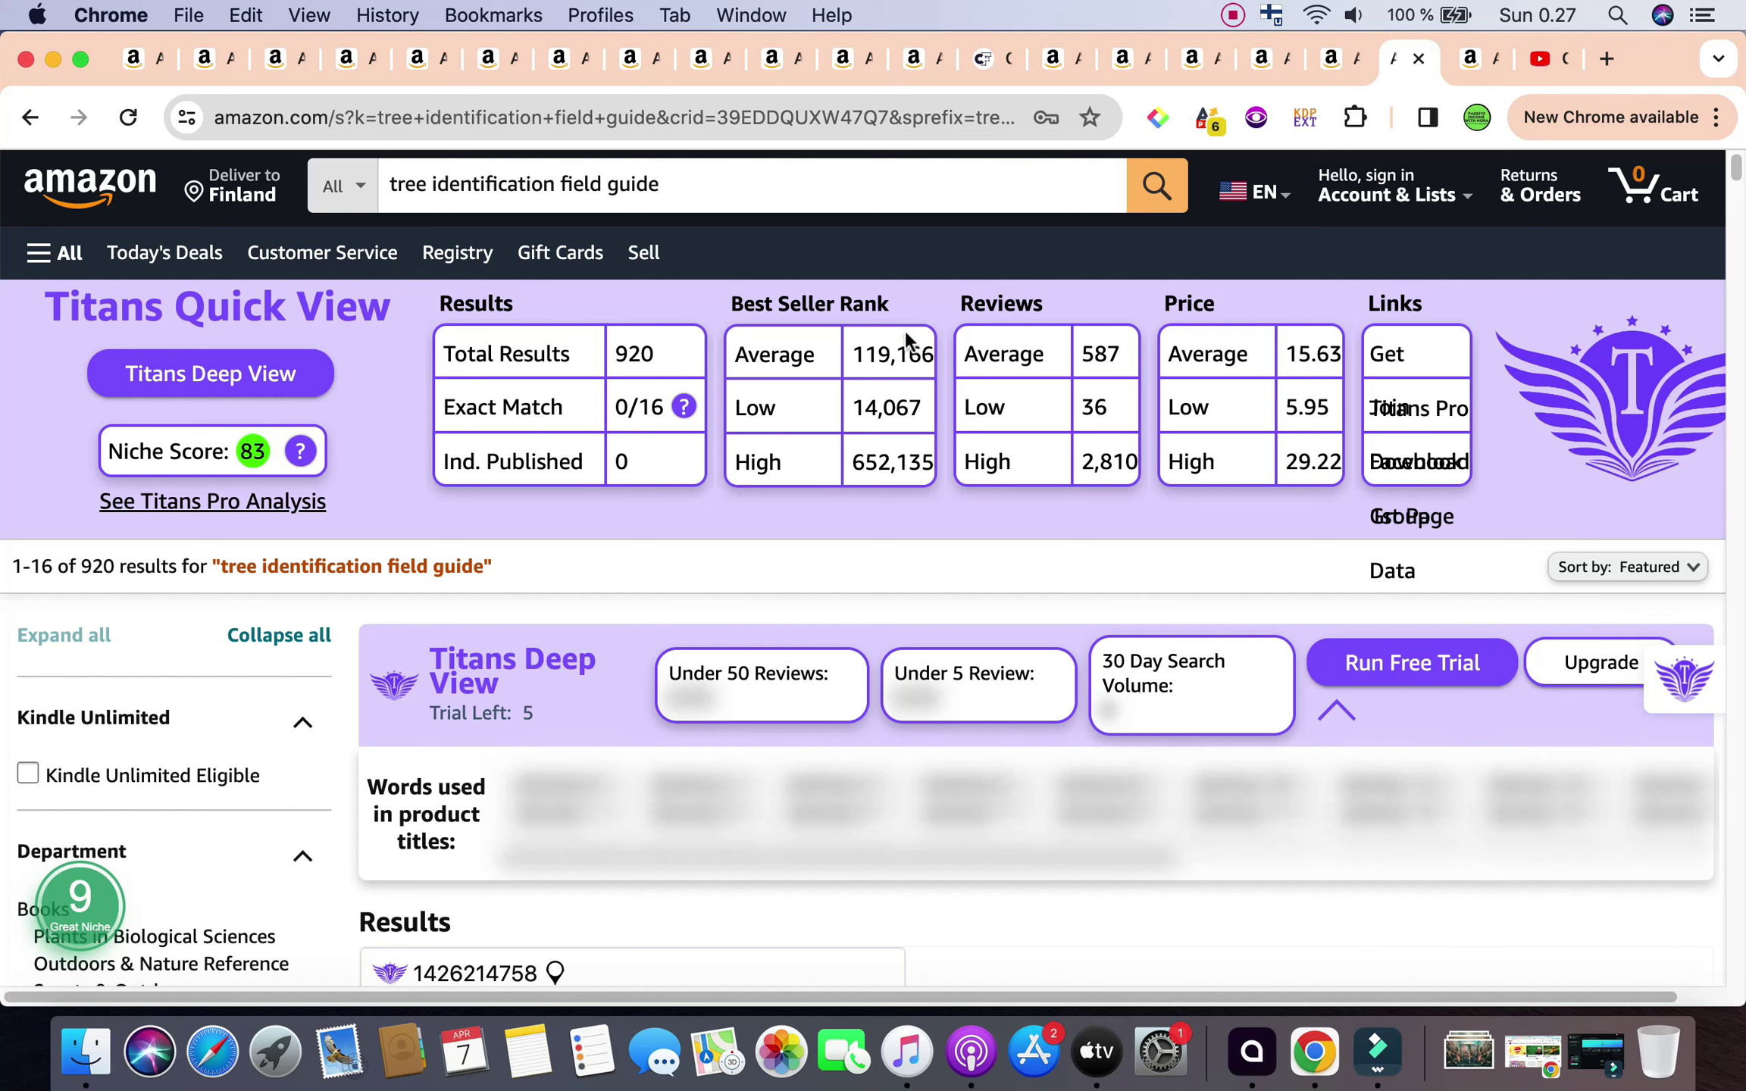
click(852, 370)
scroll(1288, 696, down, 3)
scroll(1301, 914, down, 6)
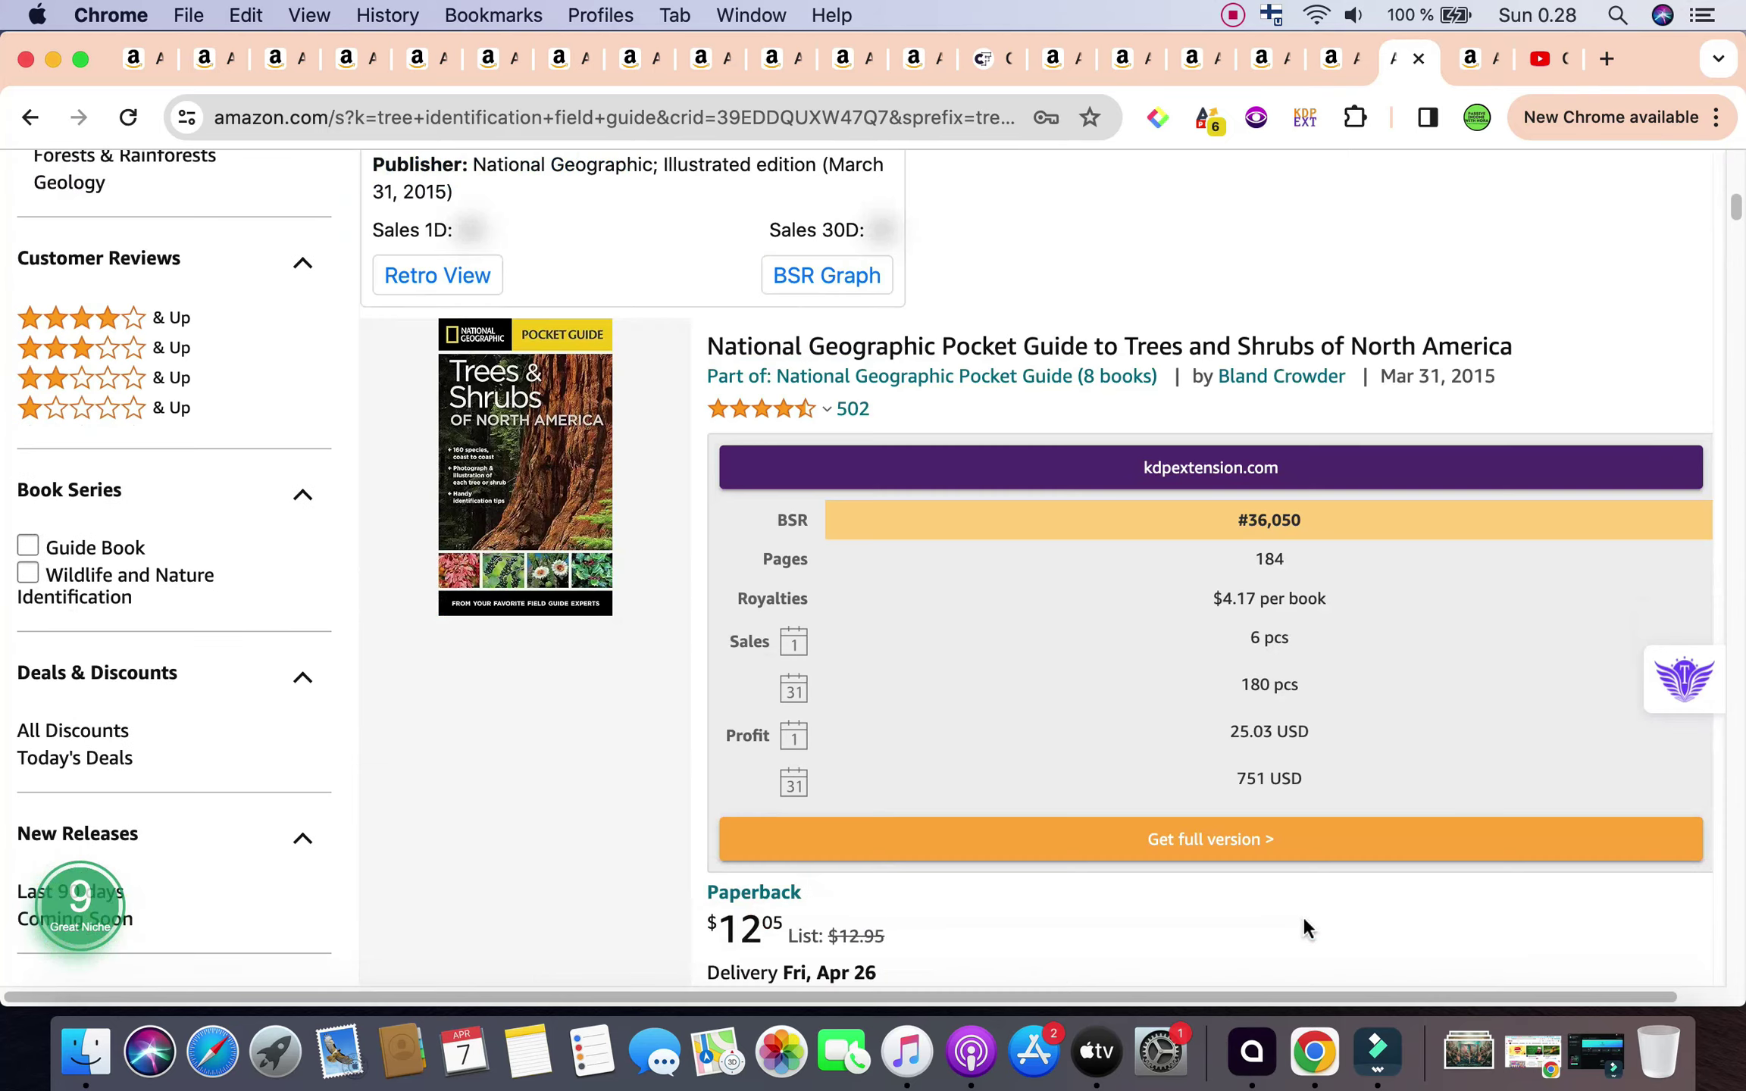
scroll(1303, 927, up, 3)
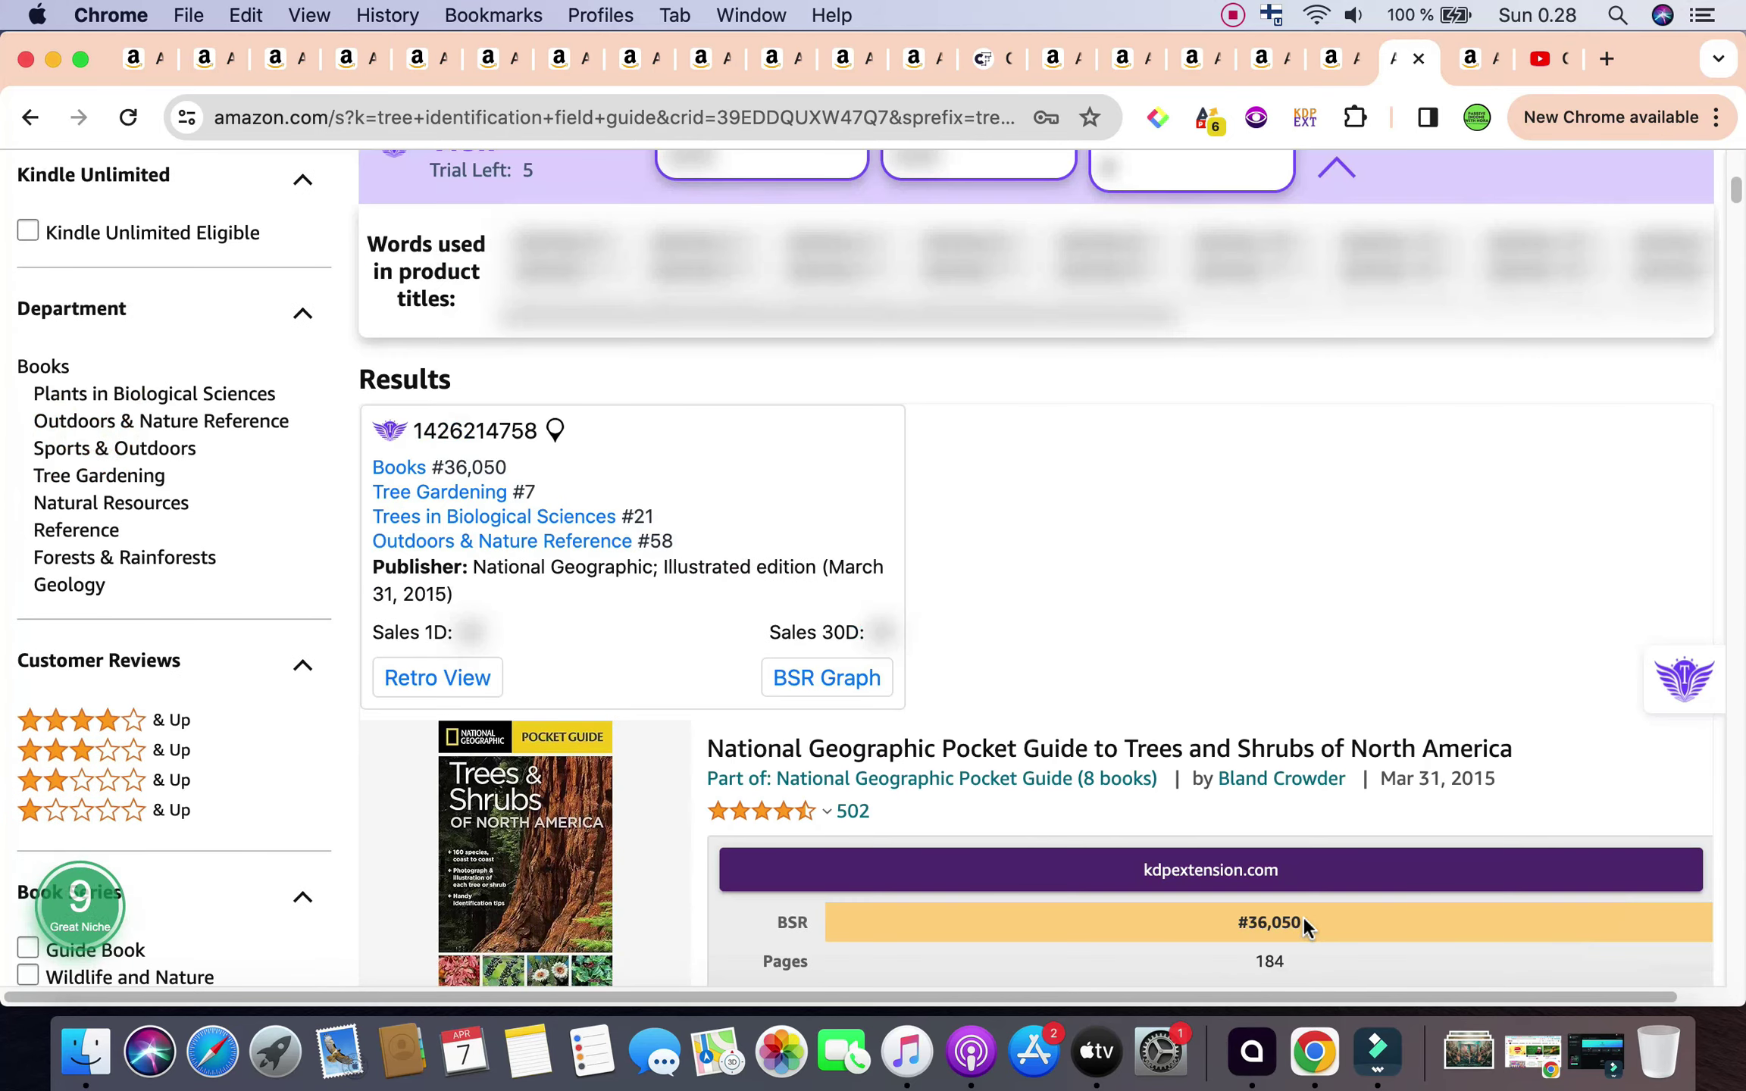
scroll(1303, 917, down, 1)
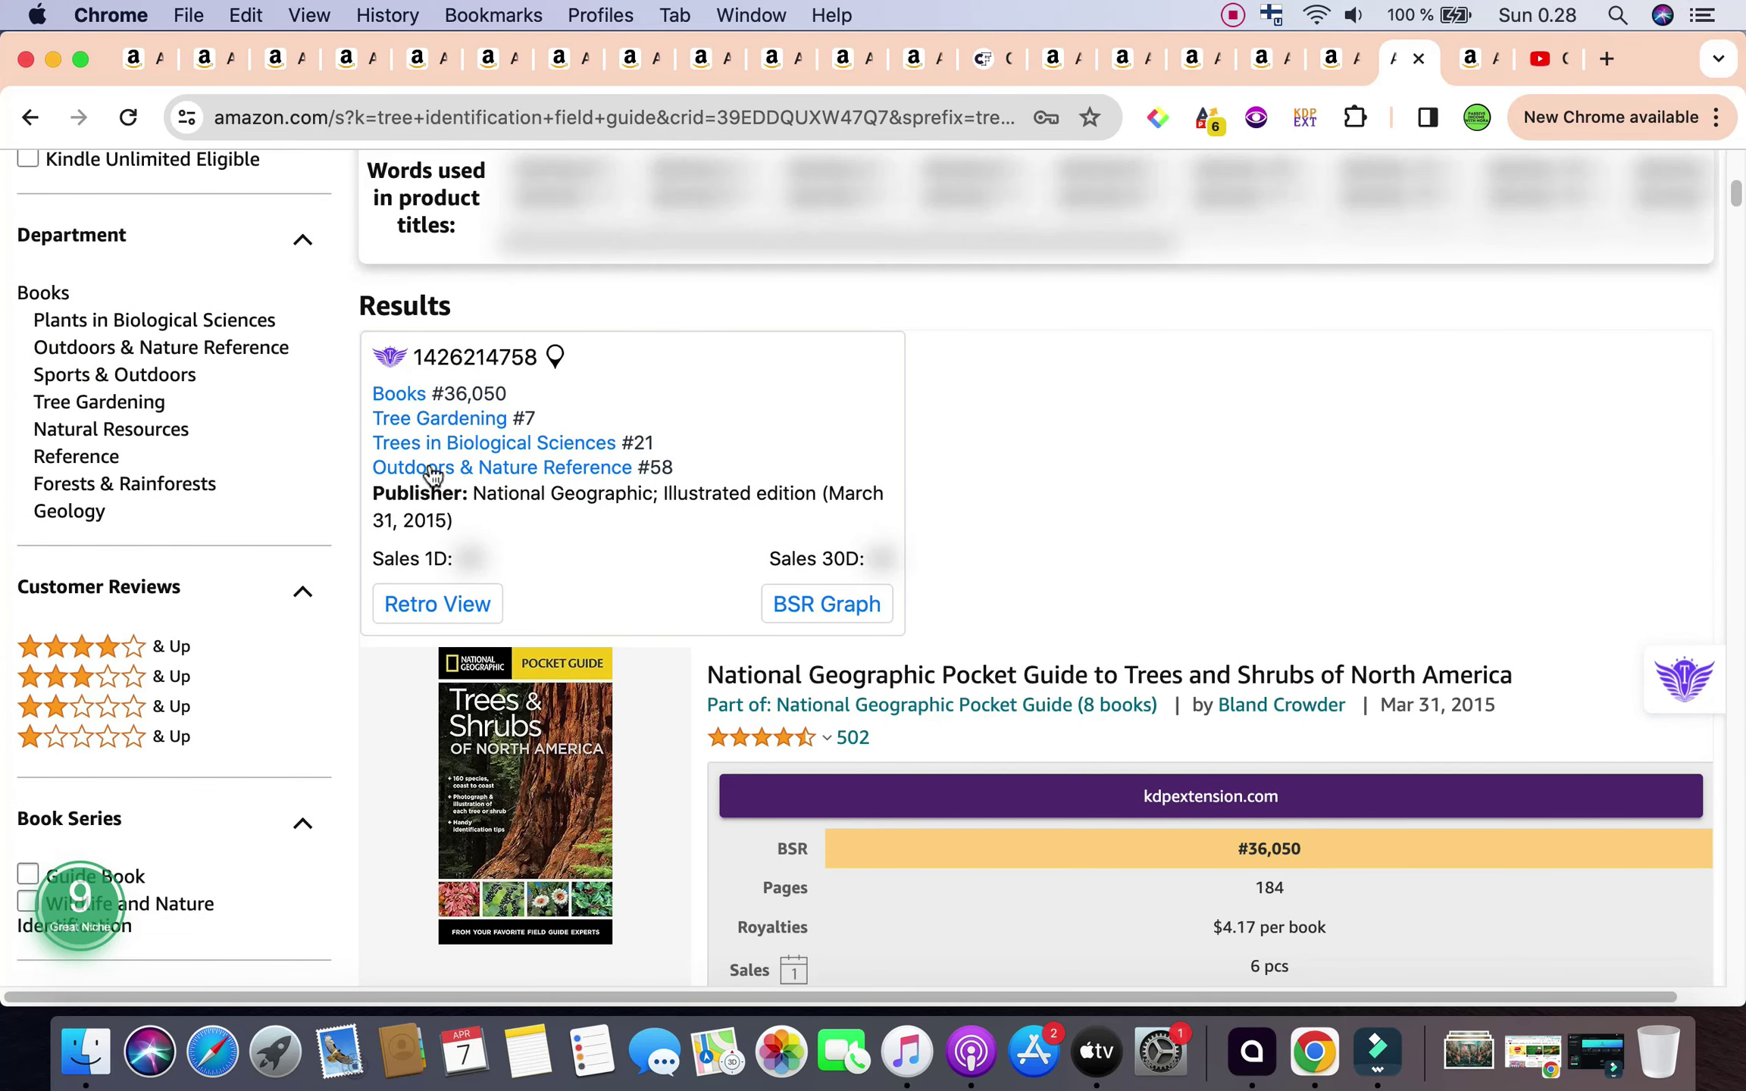
scroll(917, 624, down, 6)
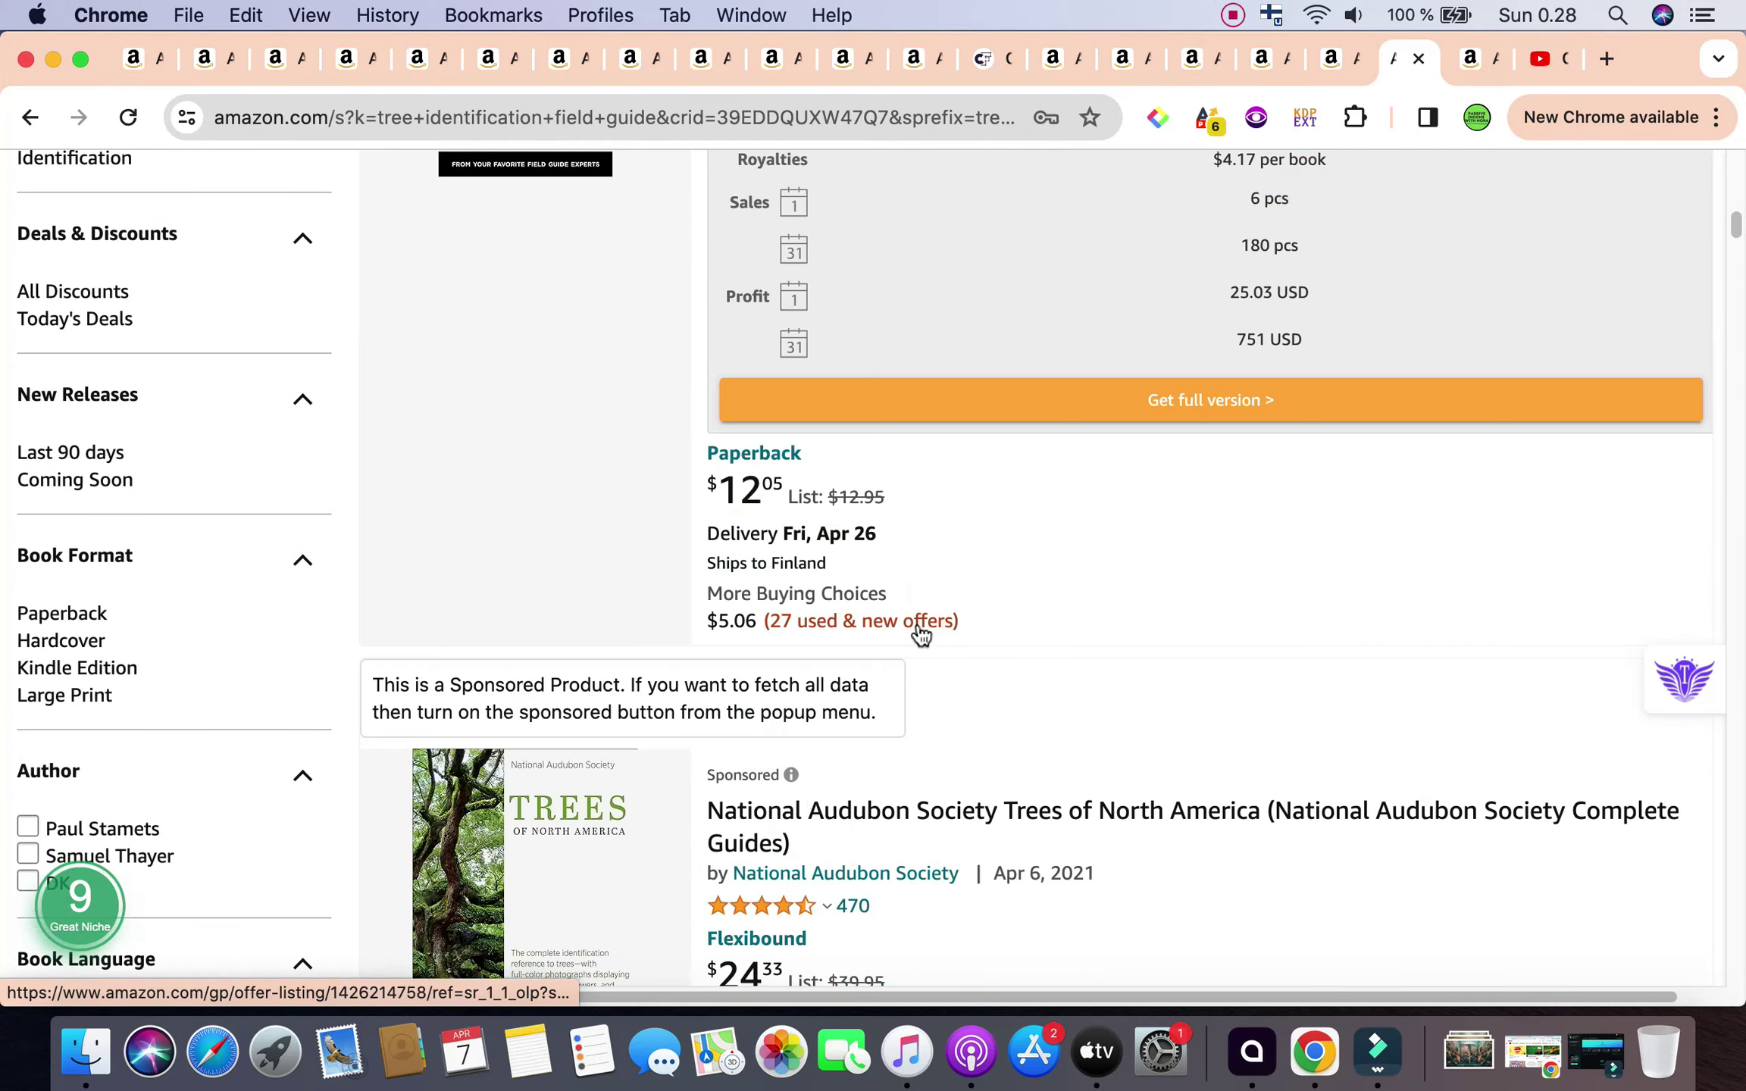
scroll(917, 625, down, 2)
scroll(918, 625, down, 2)
scroll(918, 624, up, 1)
scroll(918, 626, down, 2)
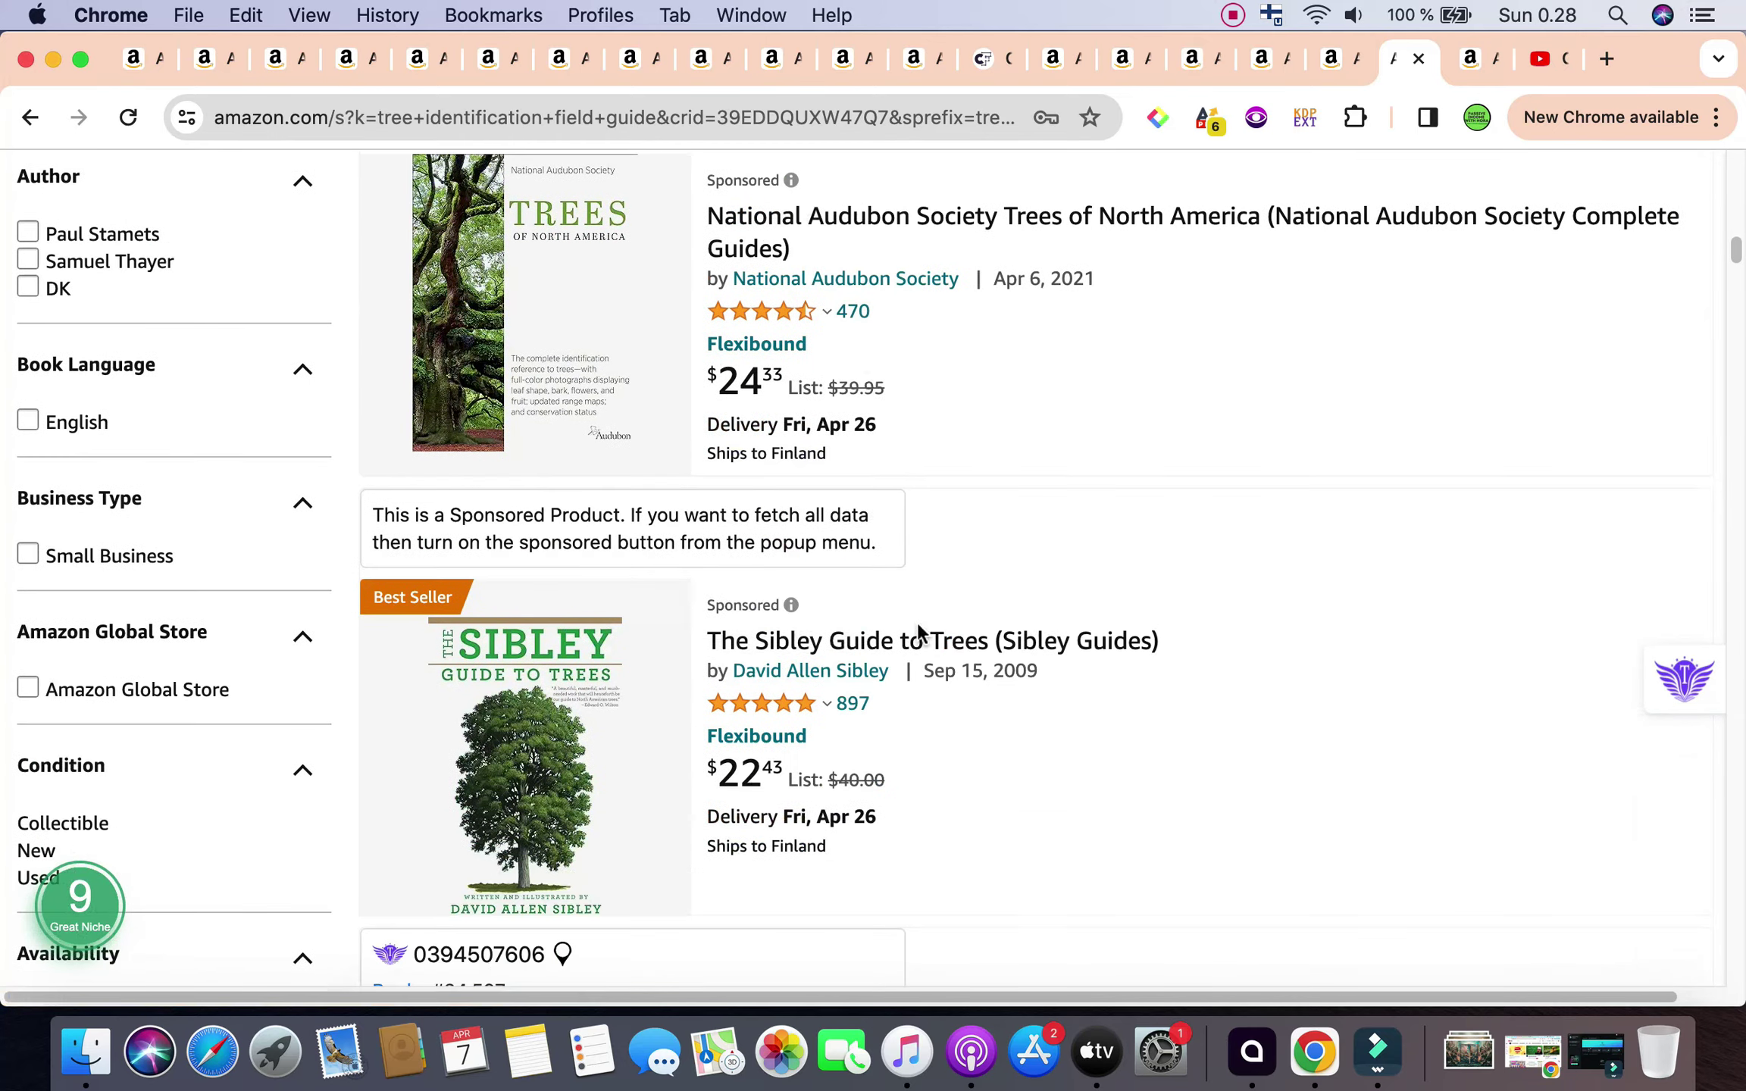
scroll(917, 625, down, 1)
scroll(918, 626, down, 5)
scroll(915, 635, up, 1)
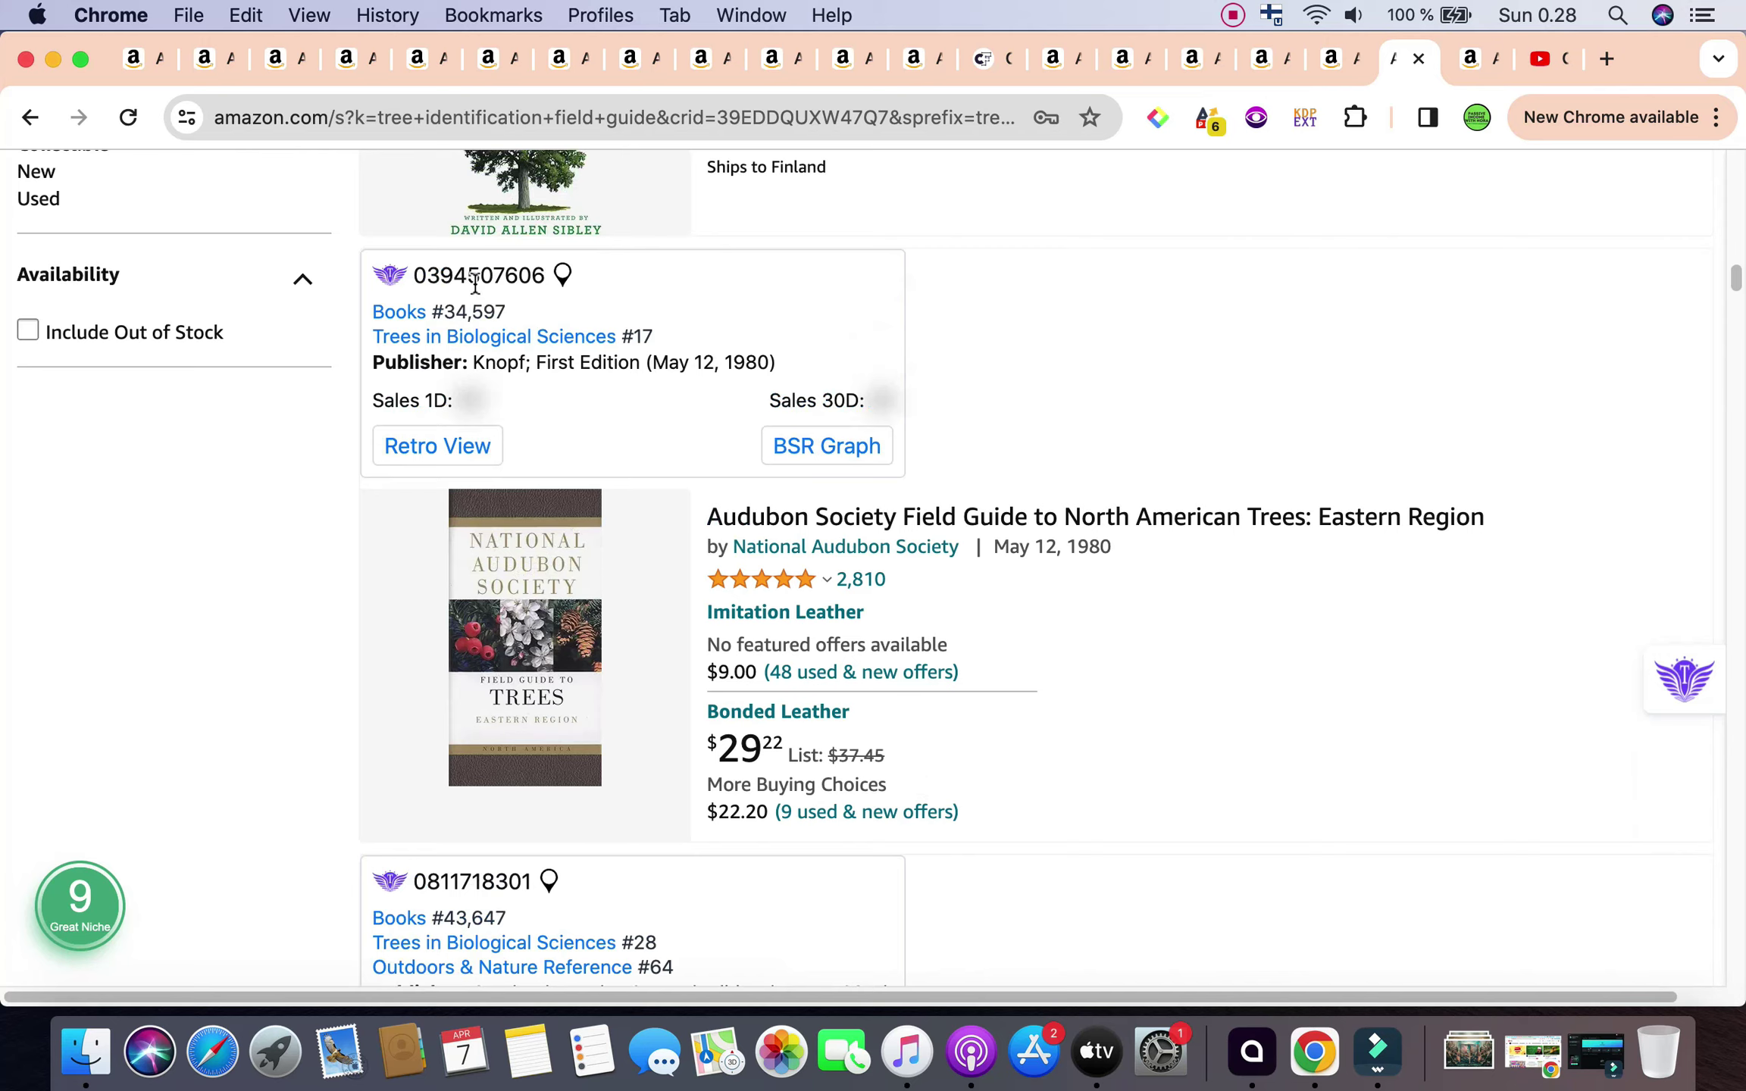
scroll(964, 574, down, 5)
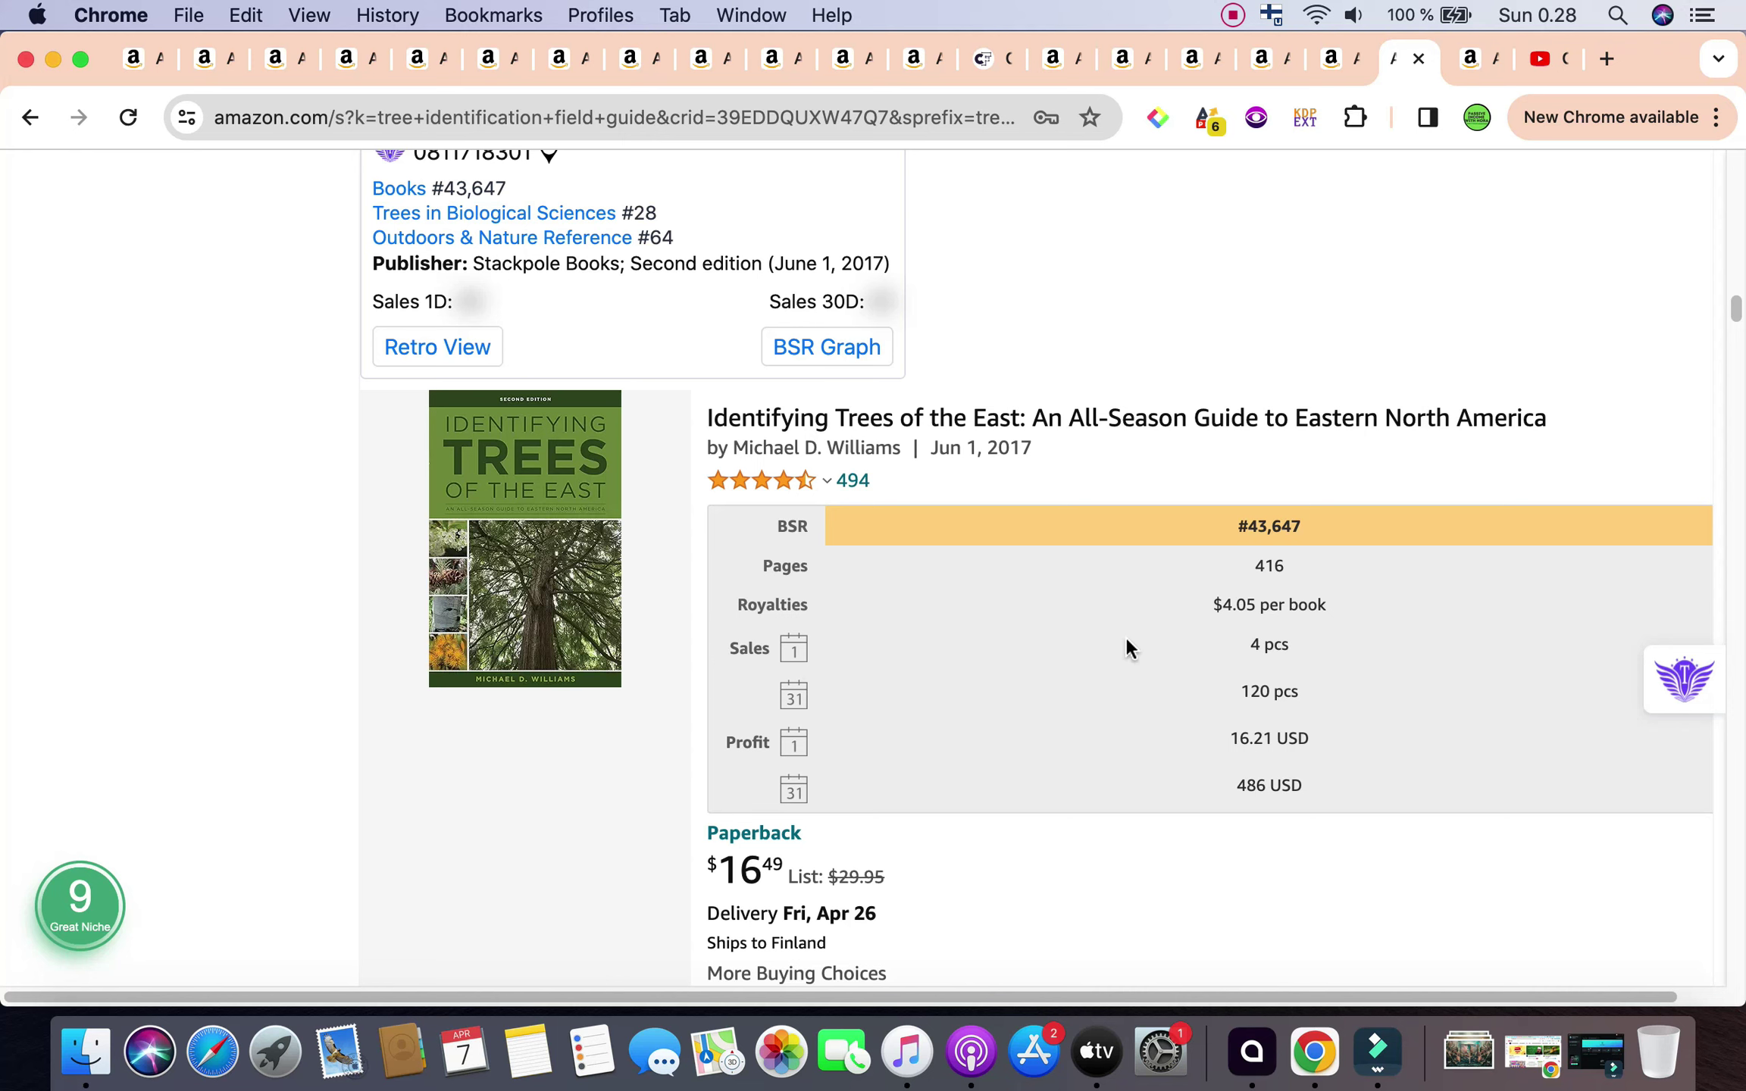
scroll(1128, 639, down, 2)
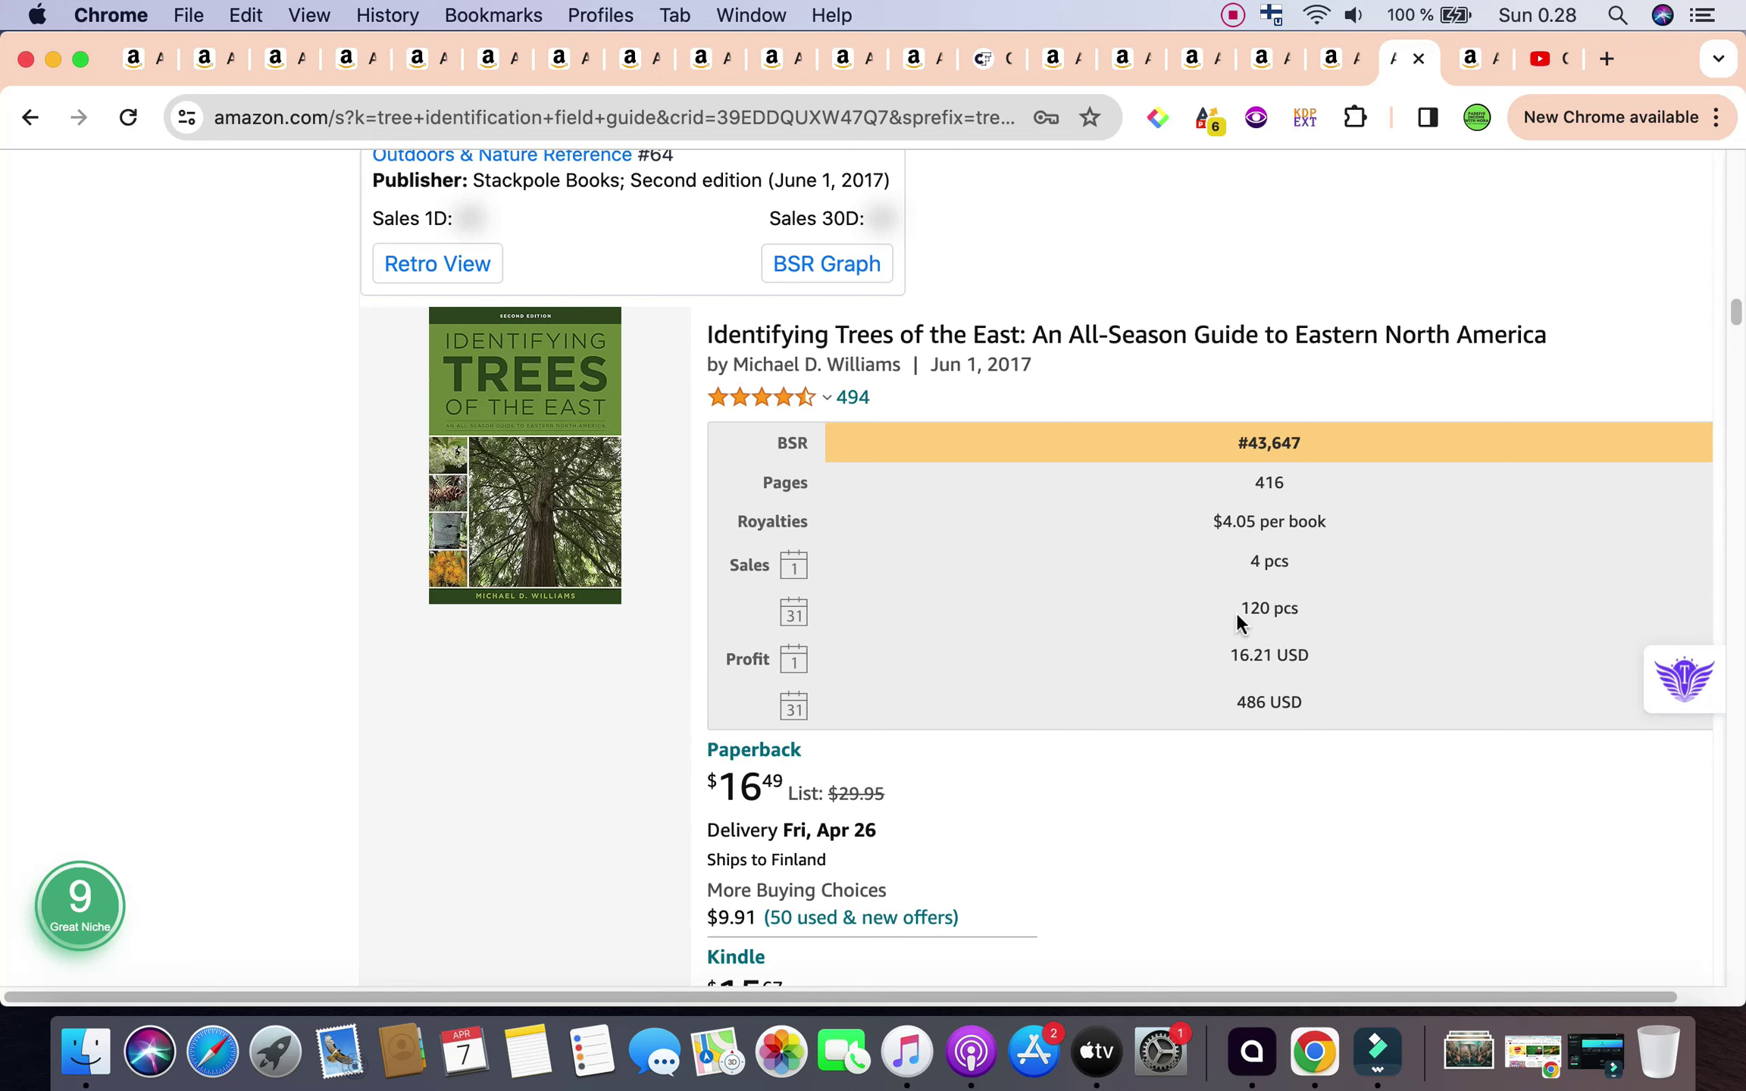
scroll(1237, 624, up, 2)
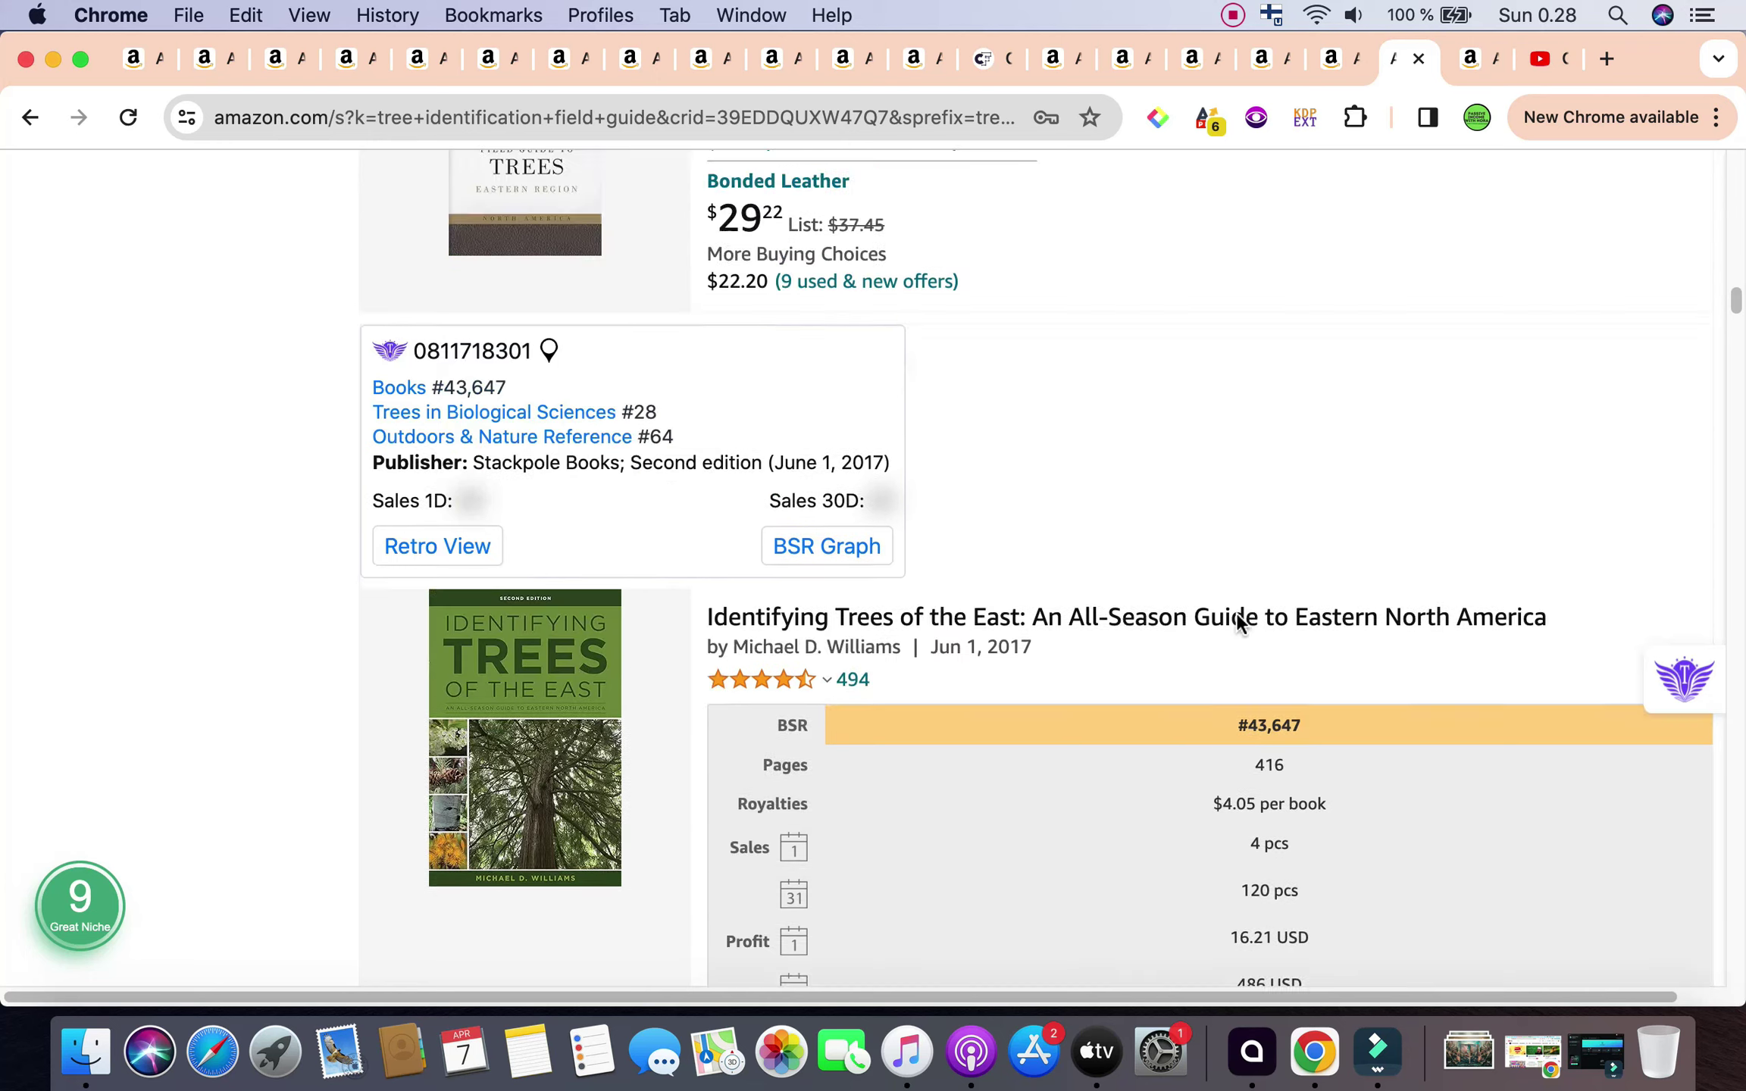
scroll(1237, 623, up, 5)
scroll(1236, 623, up, 5)
scroll(1236, 624, down, 10)
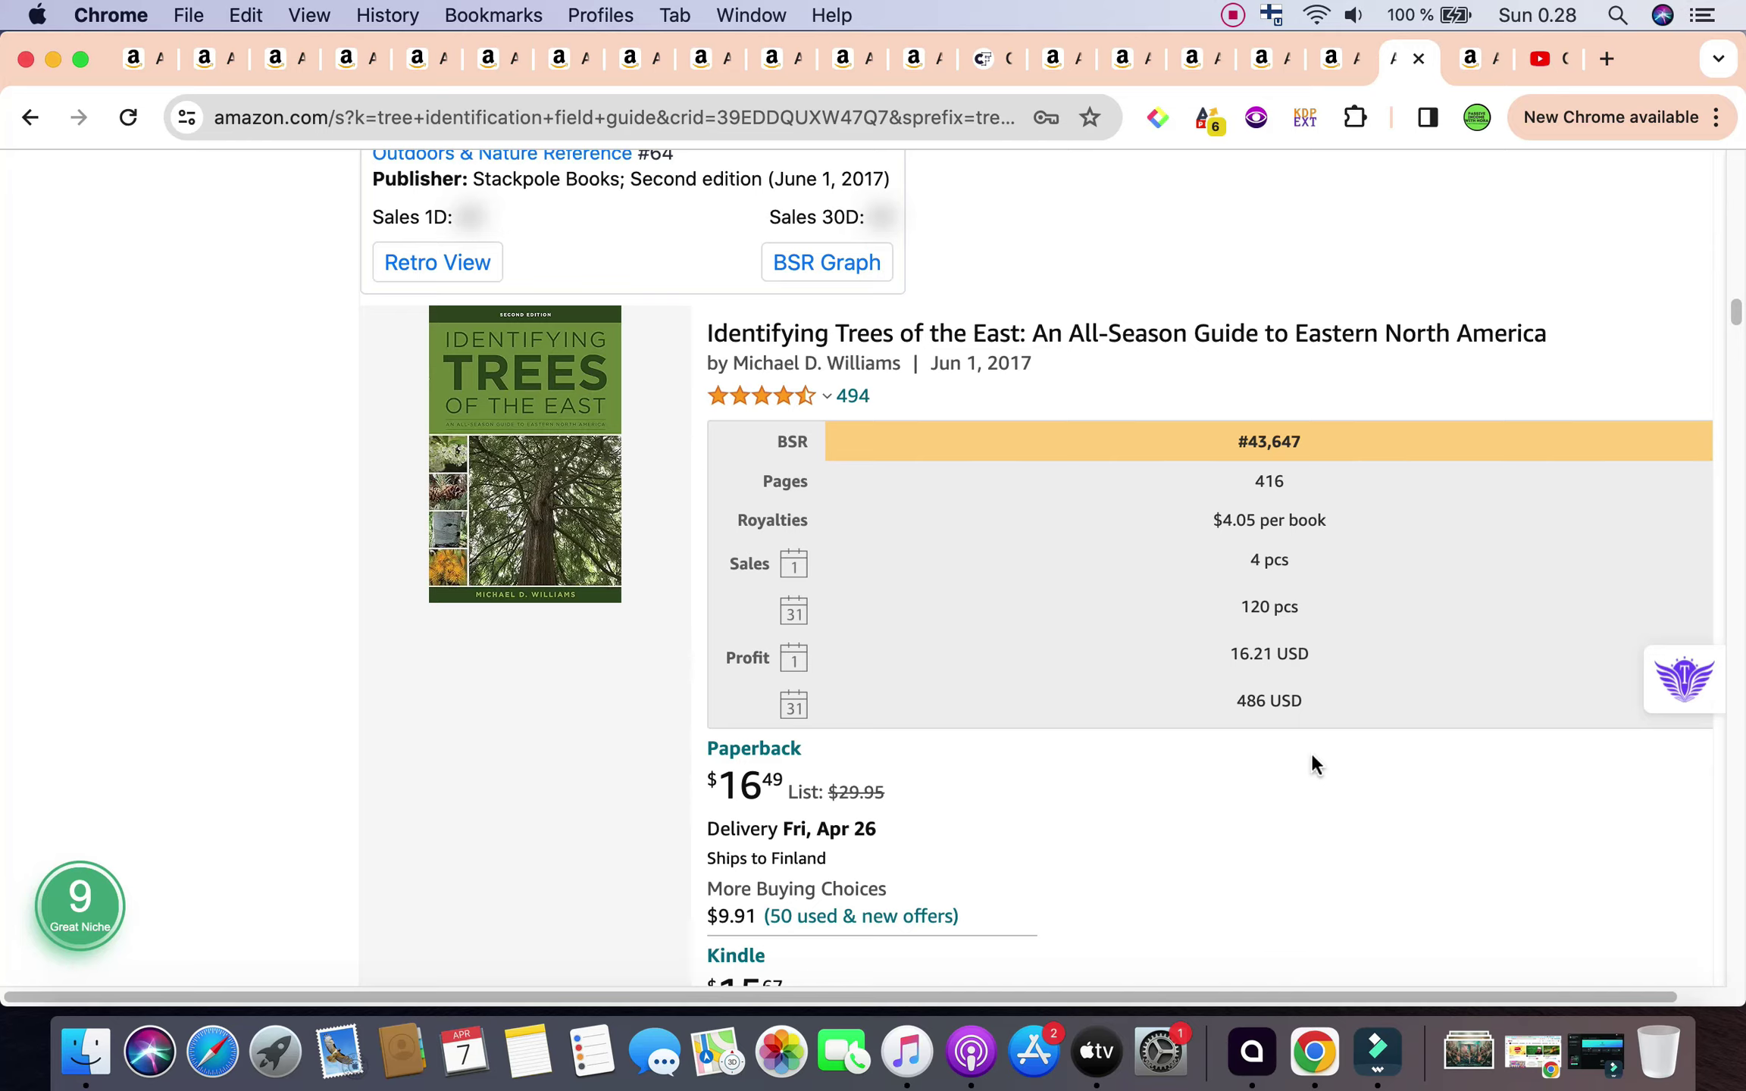
scroll(1311, 755, down, 8)
scroll(1310, 753, down, 3)
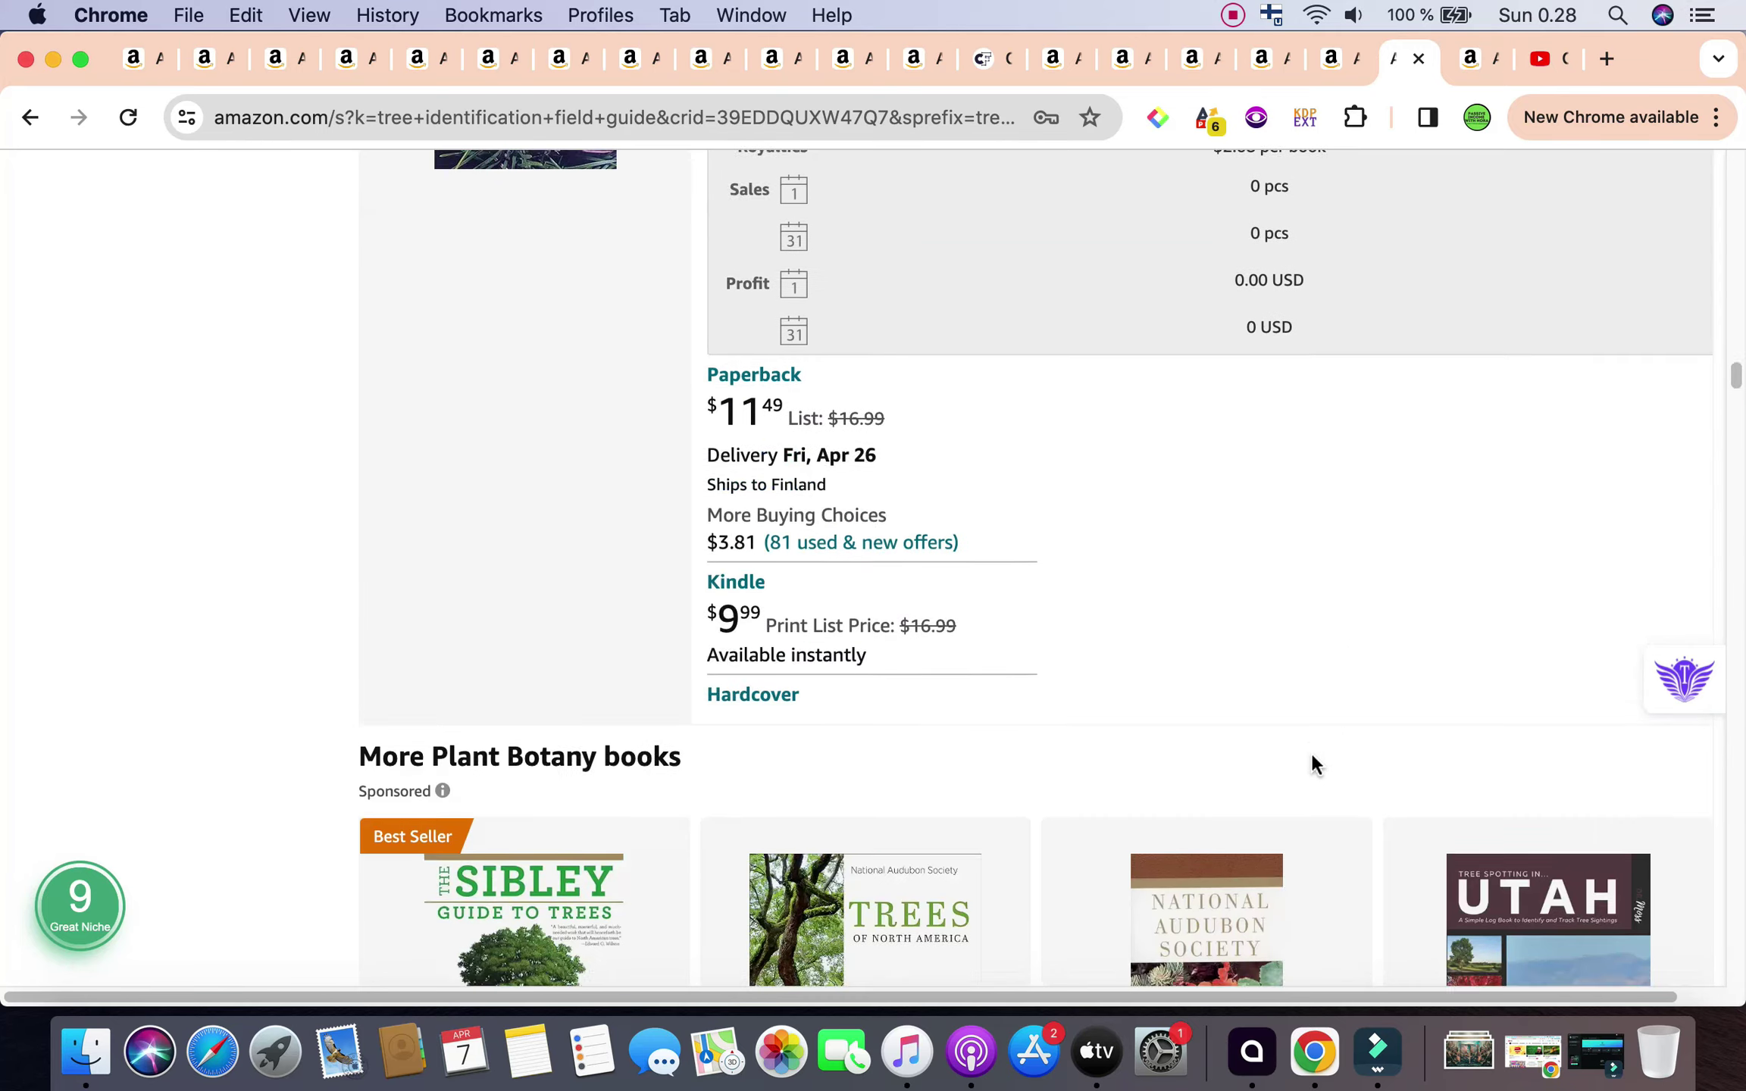
scroll(1312, 754, down, 3)
scroll(1311, 752, down, 4)
scroll(1313, 767, down, 3)
scroll(1314, 767, down, 4)
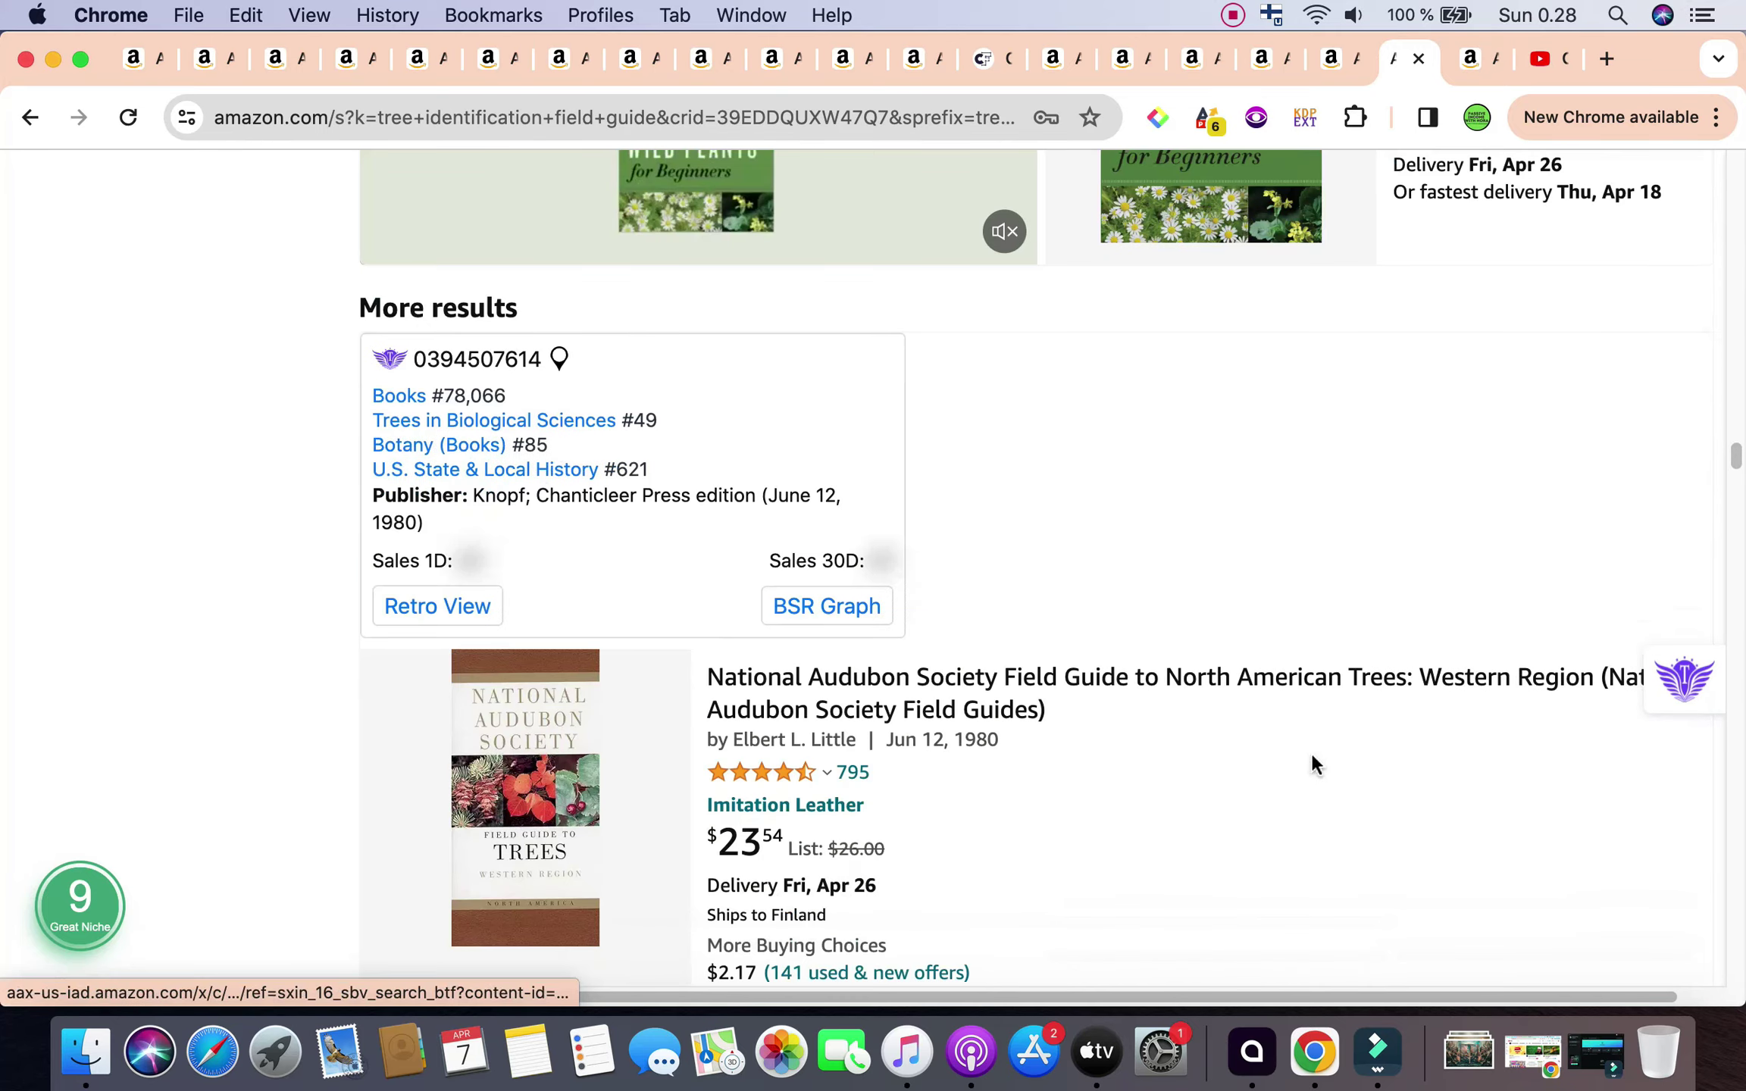
scroll(1311, 751, down, 3)
scroll(1311, 752, down, 1)
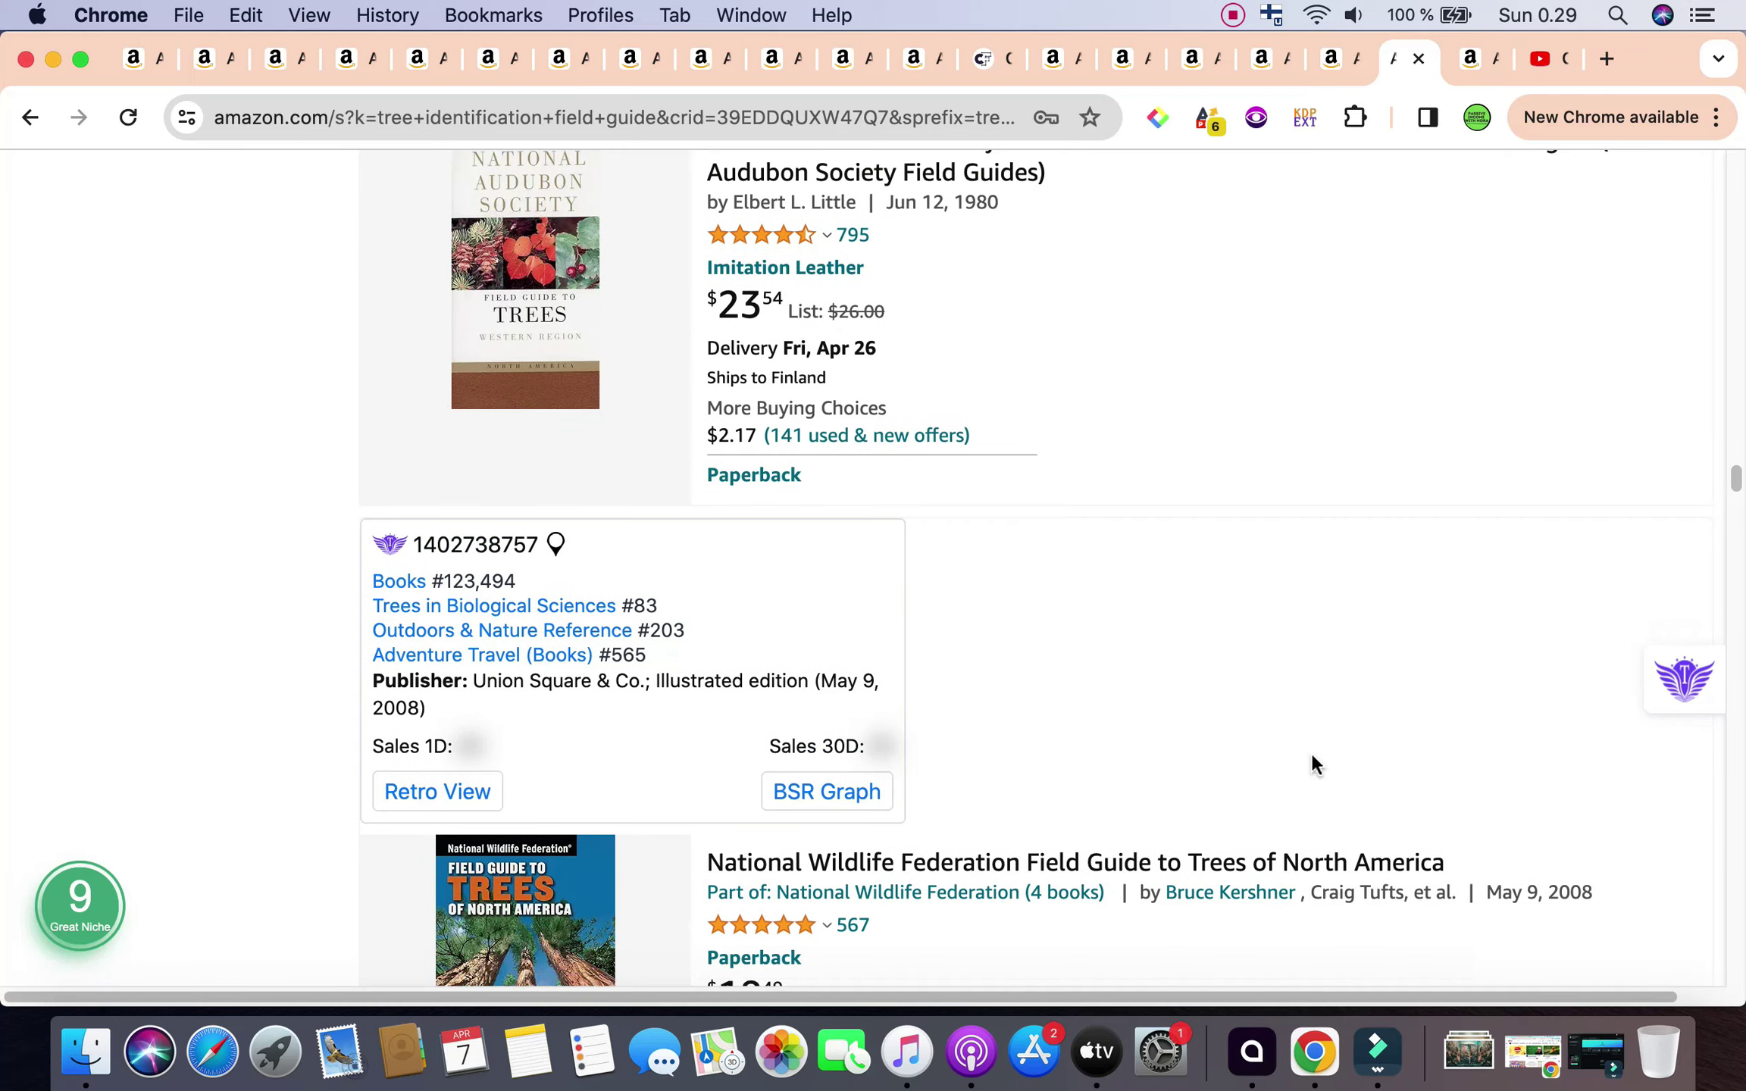
scroll(1311, 765, up, 3)
scroll(1311, 765, up, 1)
scroll(1312, 764, down, 1)
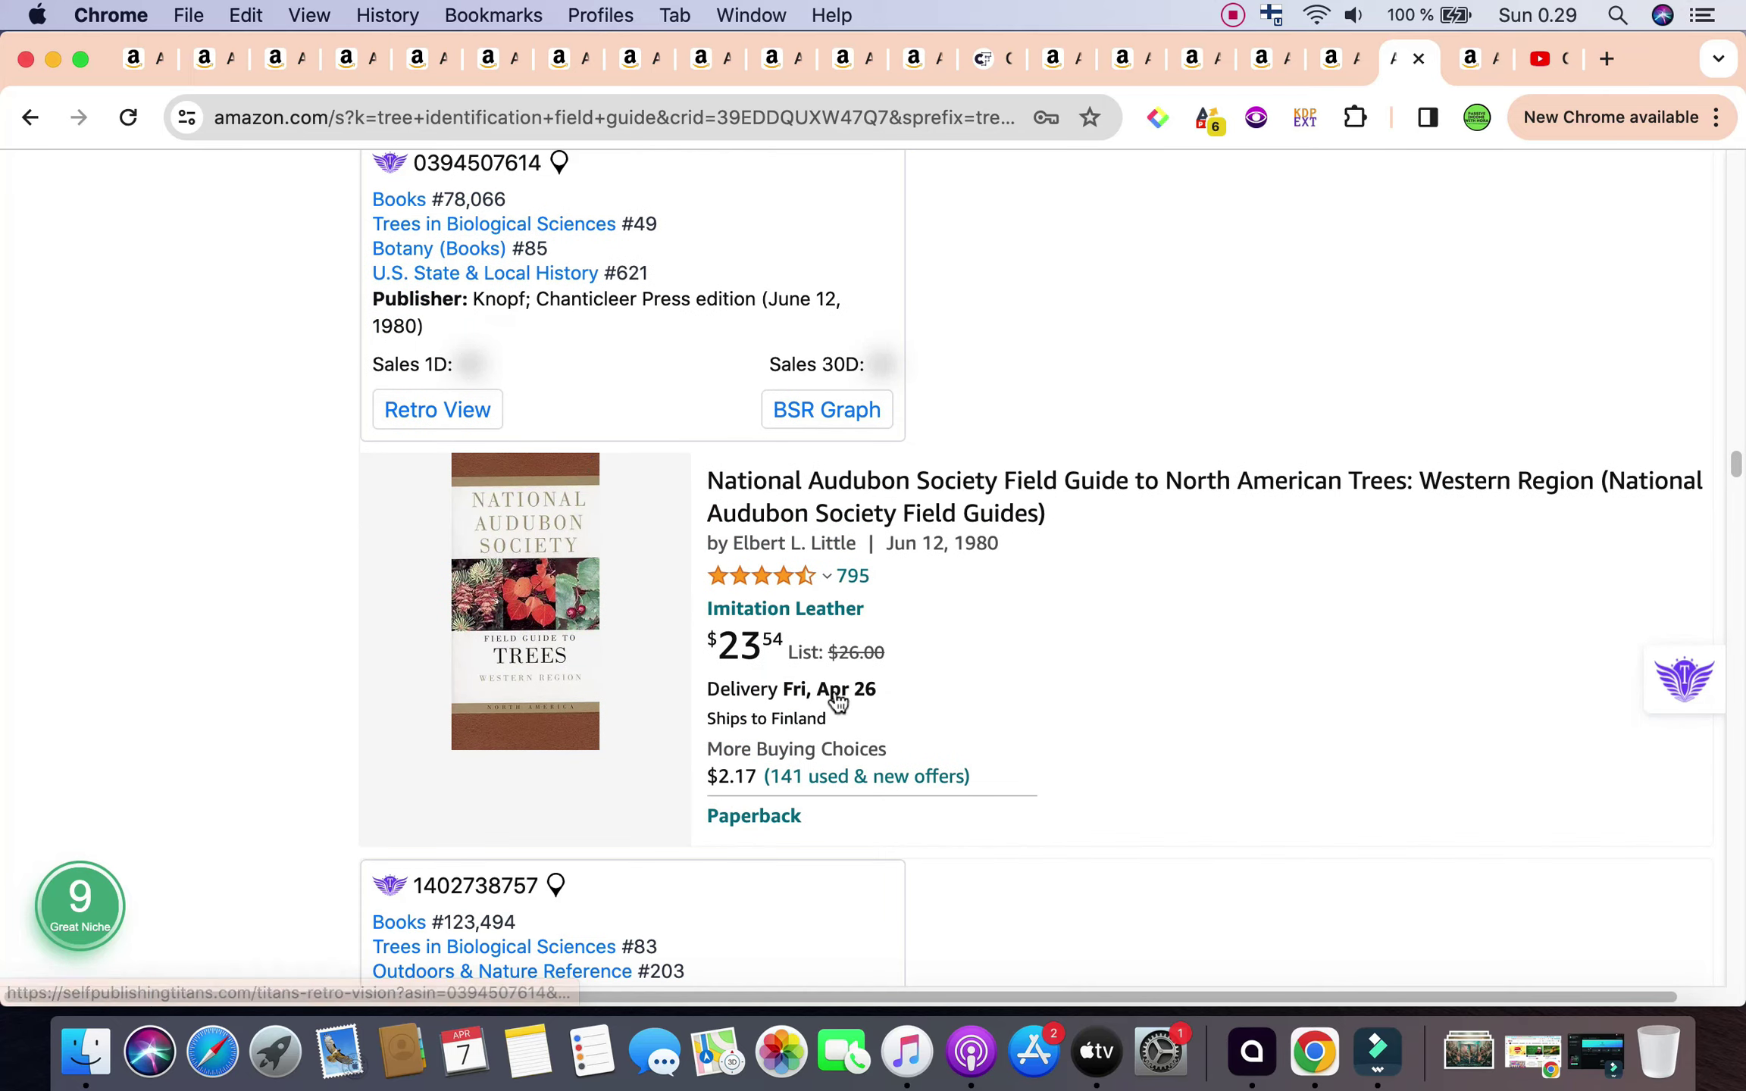
scroll(845, 707, down, 2)
scroll(845, 707, down, 5)
scroll(846, 708, up, 2)
scroll(848, 721, up, 4)
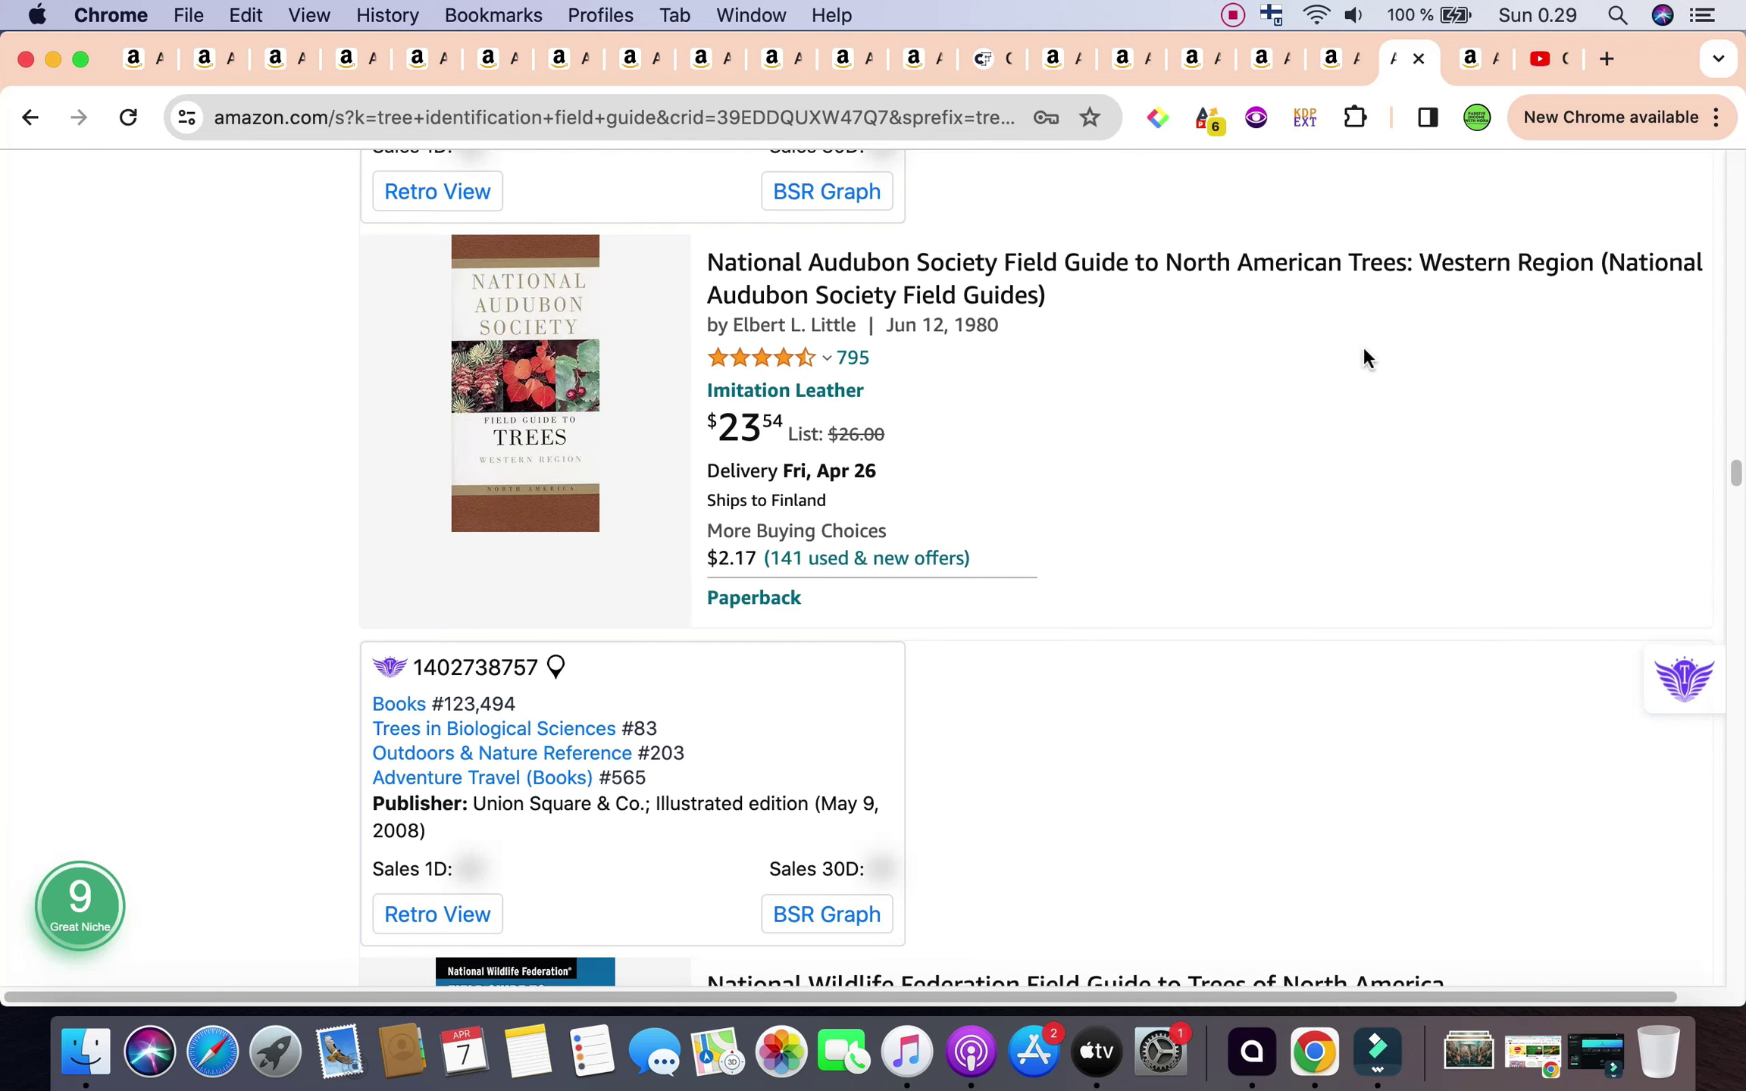
scroll(1363, 351, down, 1)
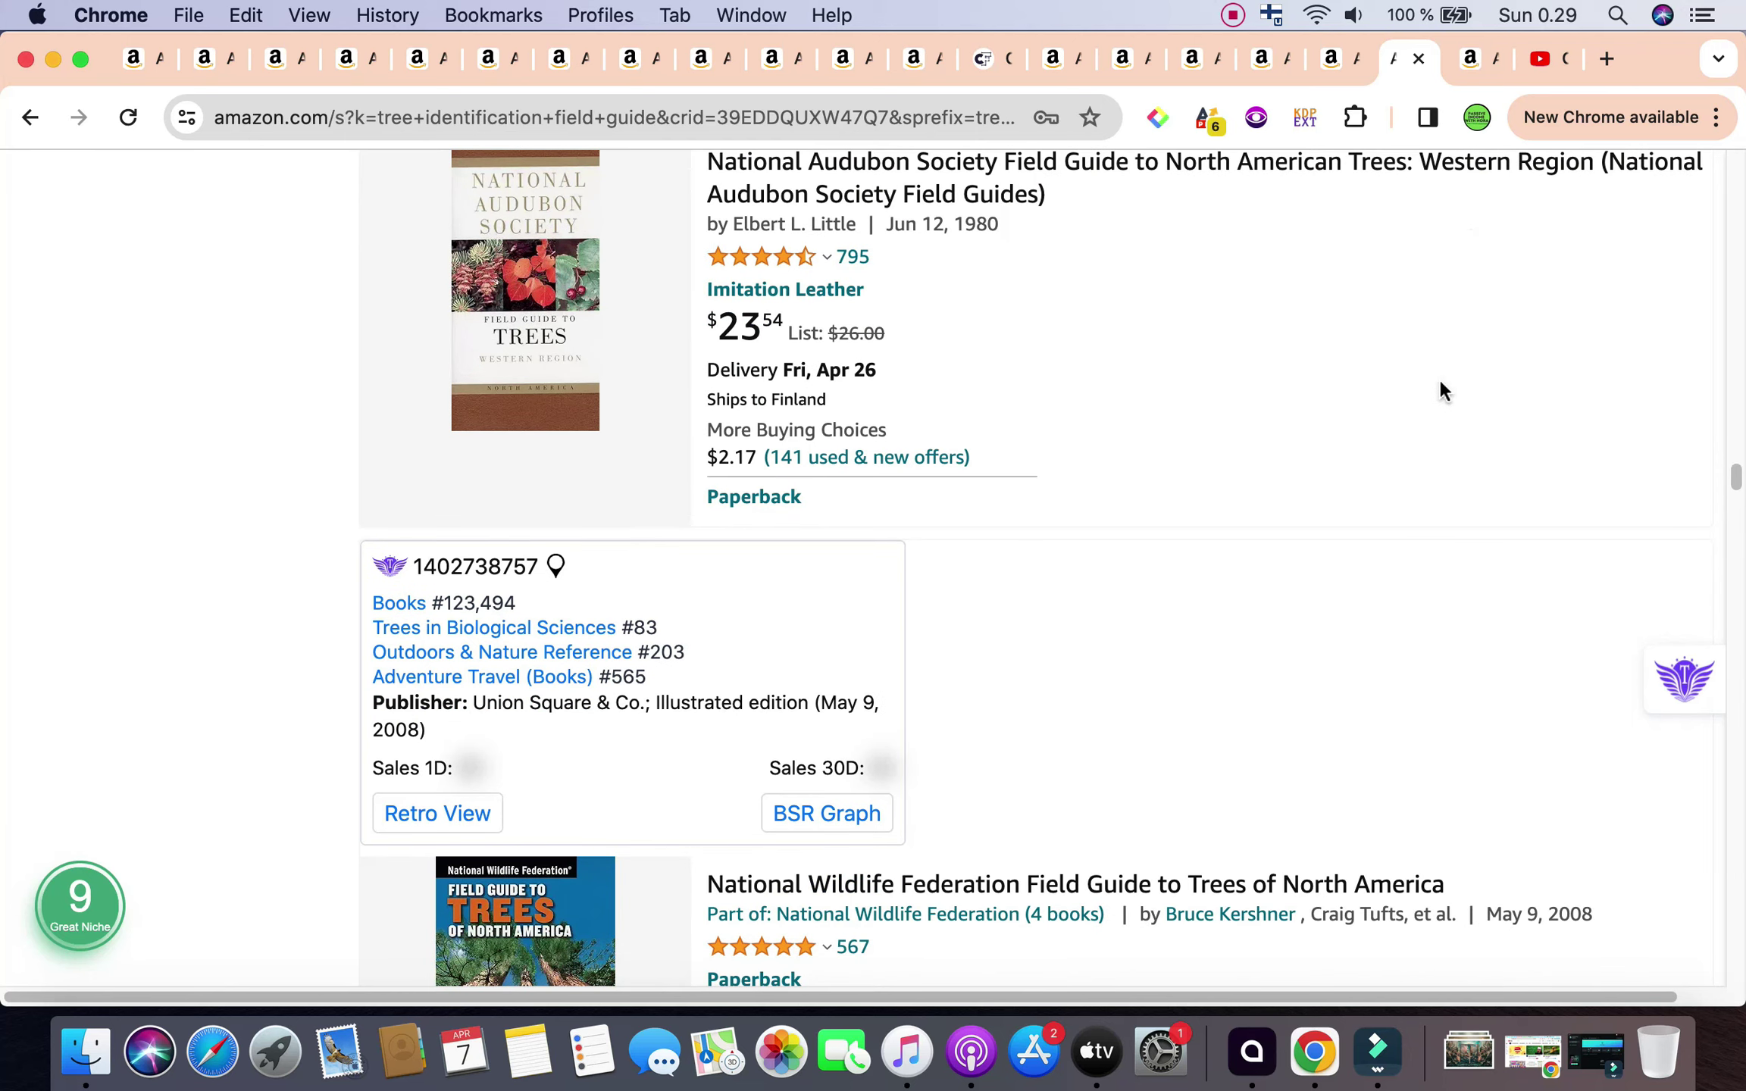
scroll(1025, 286, down, 5)
scroll(1025, 286, down, 3)
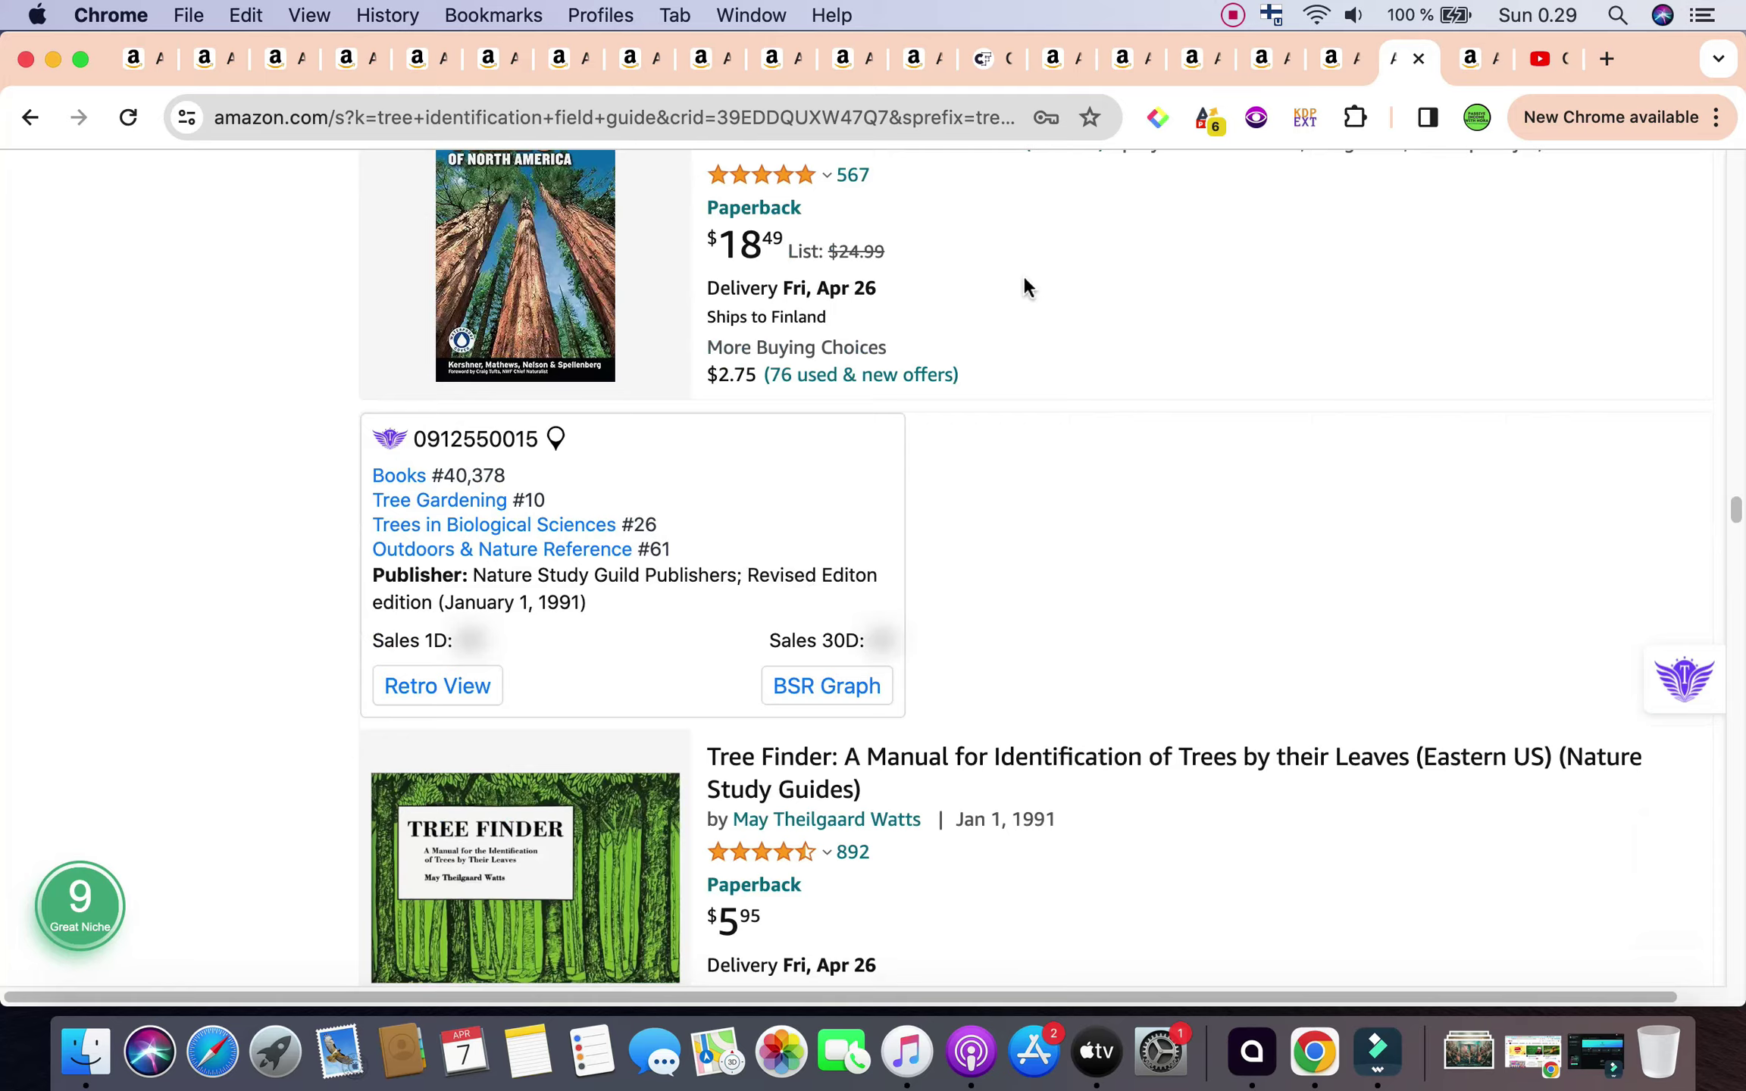
scroll(1025, 286, up, 2)
scroll(1025, 285, down, 6)
scroll(1025, 287, up, 2)
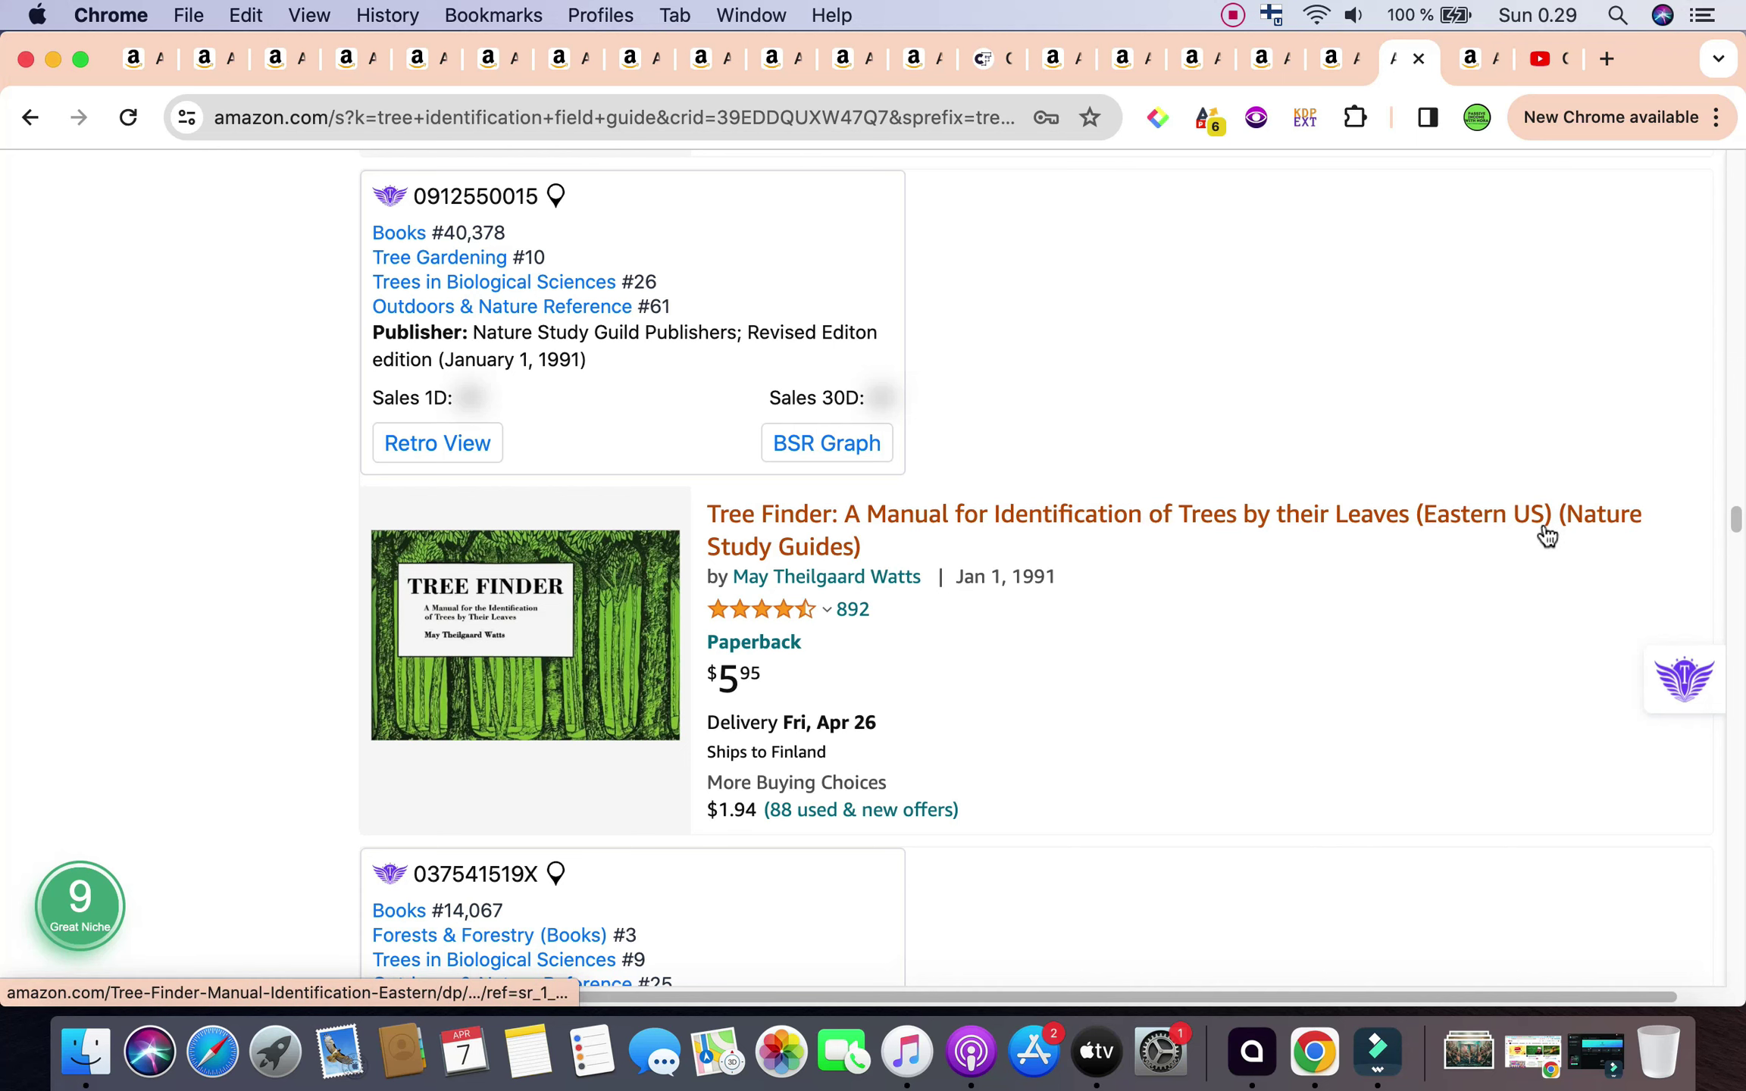
scroll(1470, 947, down, 1)
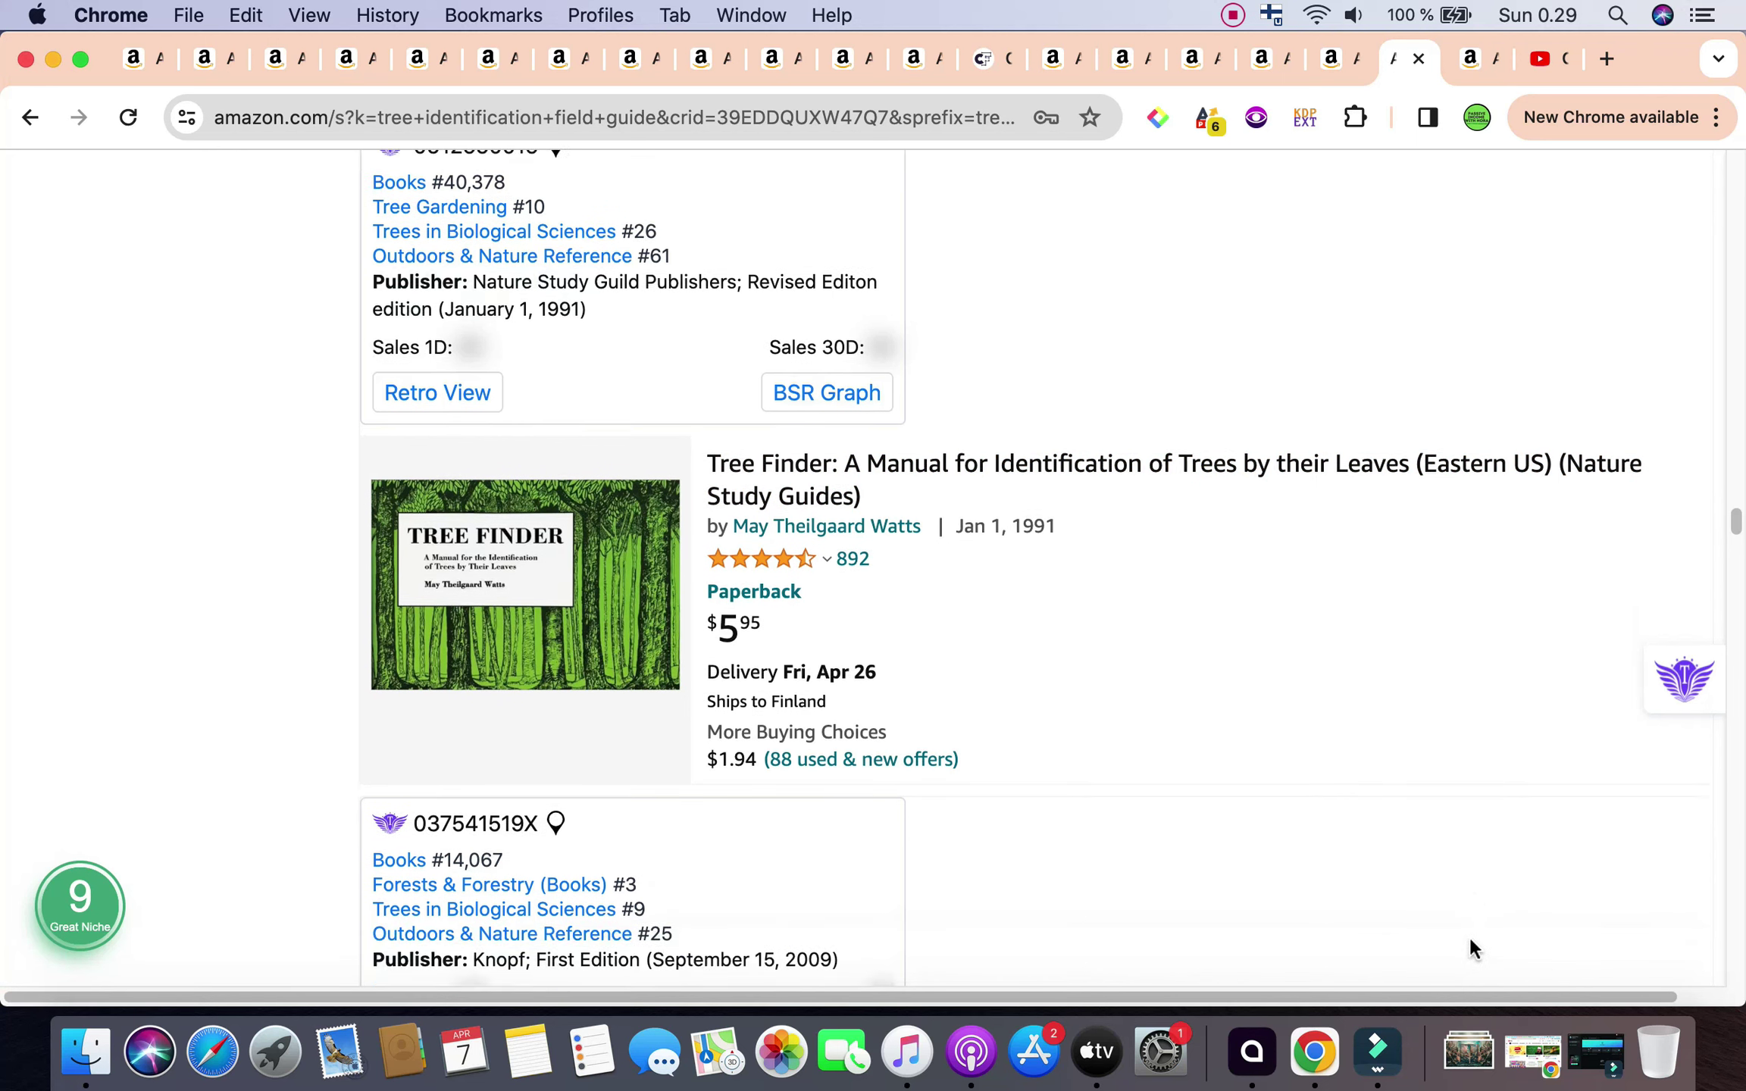
scroll(1469, 947, down, 8)
scroll(1470, 948, up, 2)
scroll(1486, 938, down, 2)
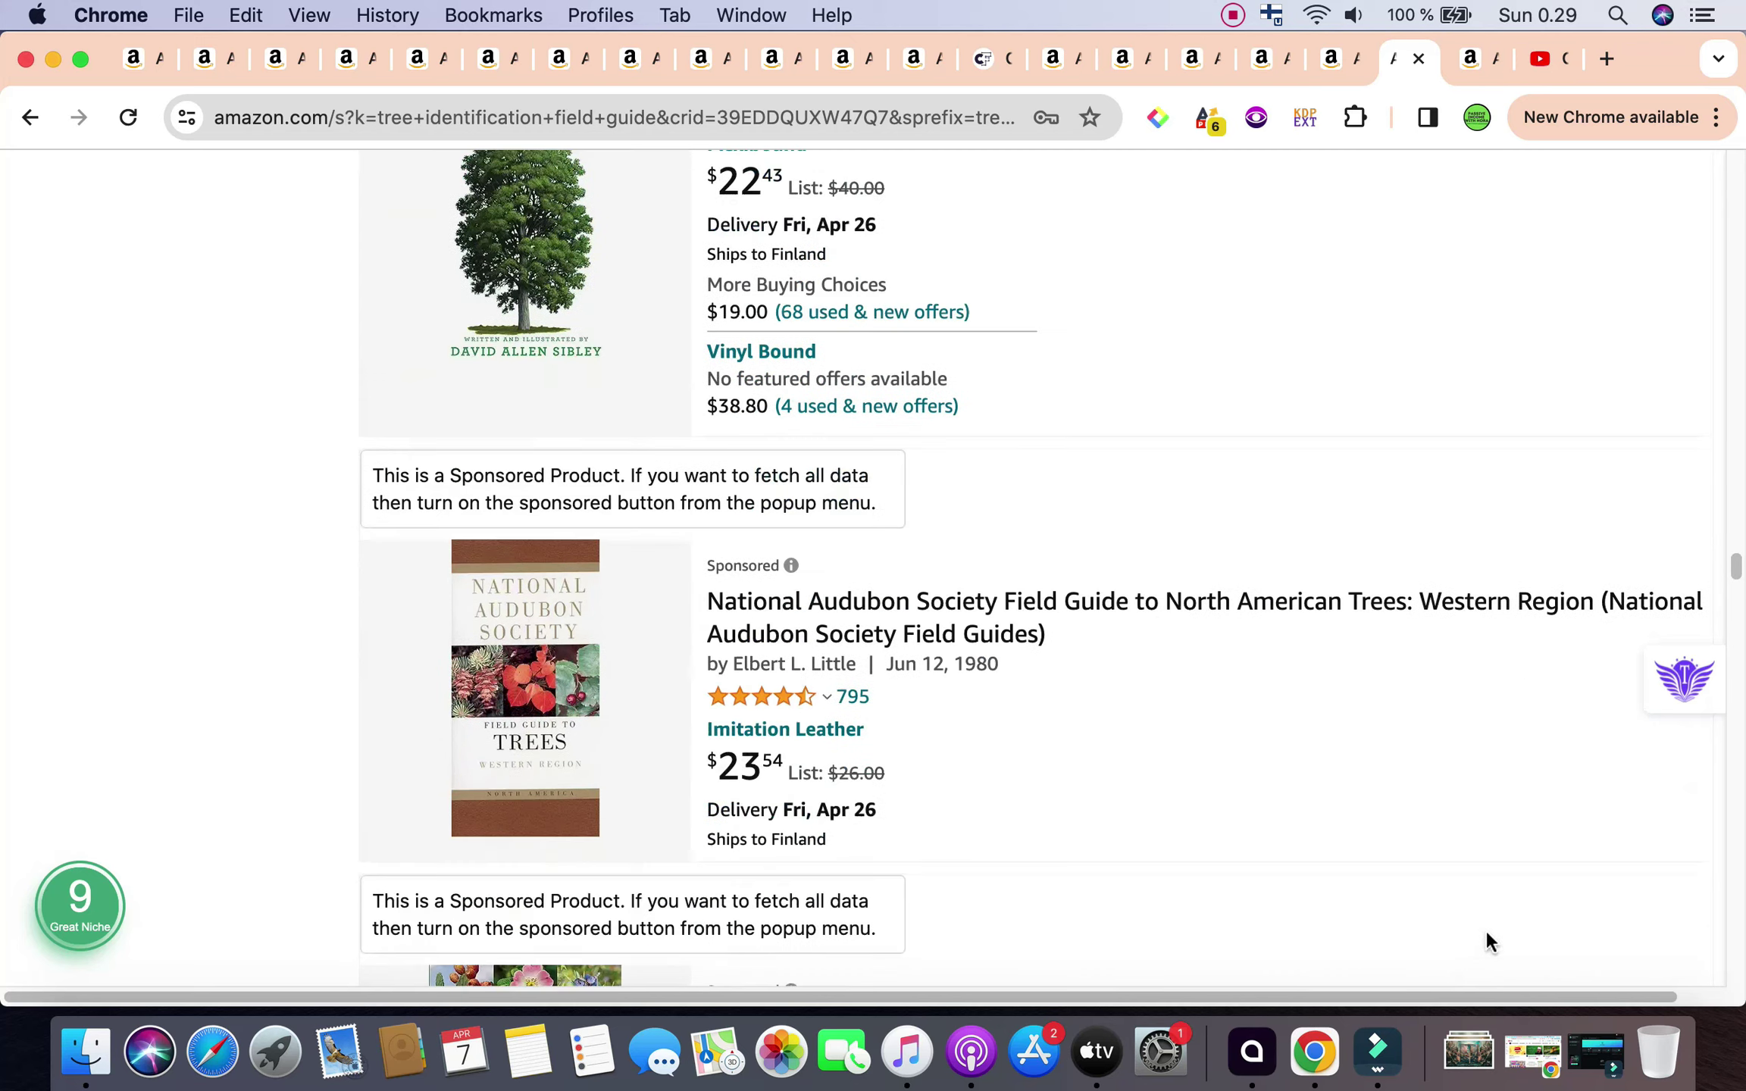